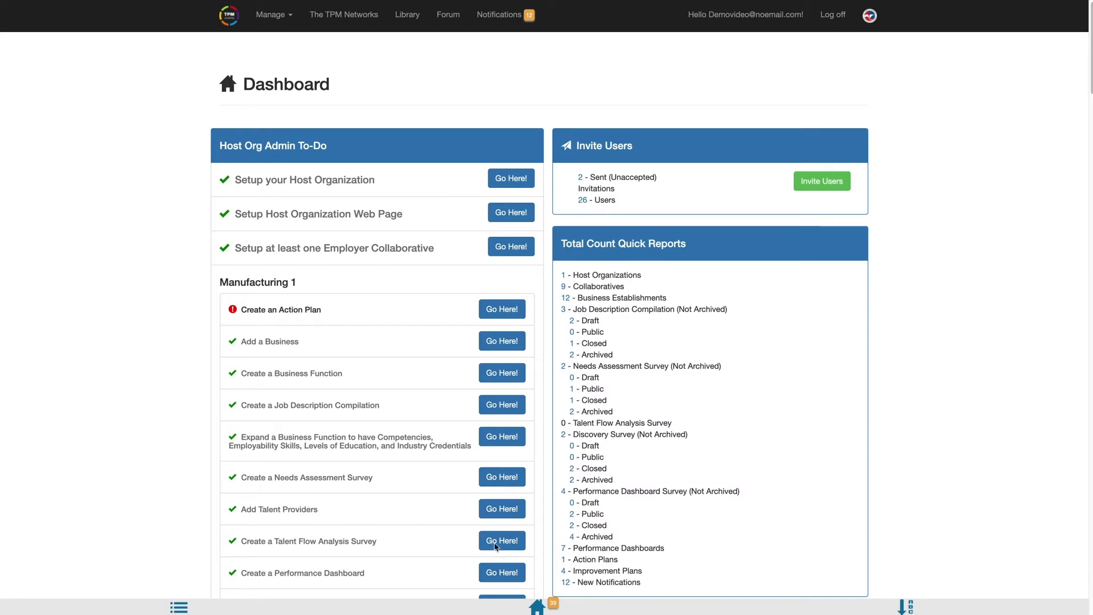
Step: Create a new survey of type Talent Flow Analysis Survey for the Manufacturing collaborative
{"action": "left_click", "coordinate": [494, 545]}
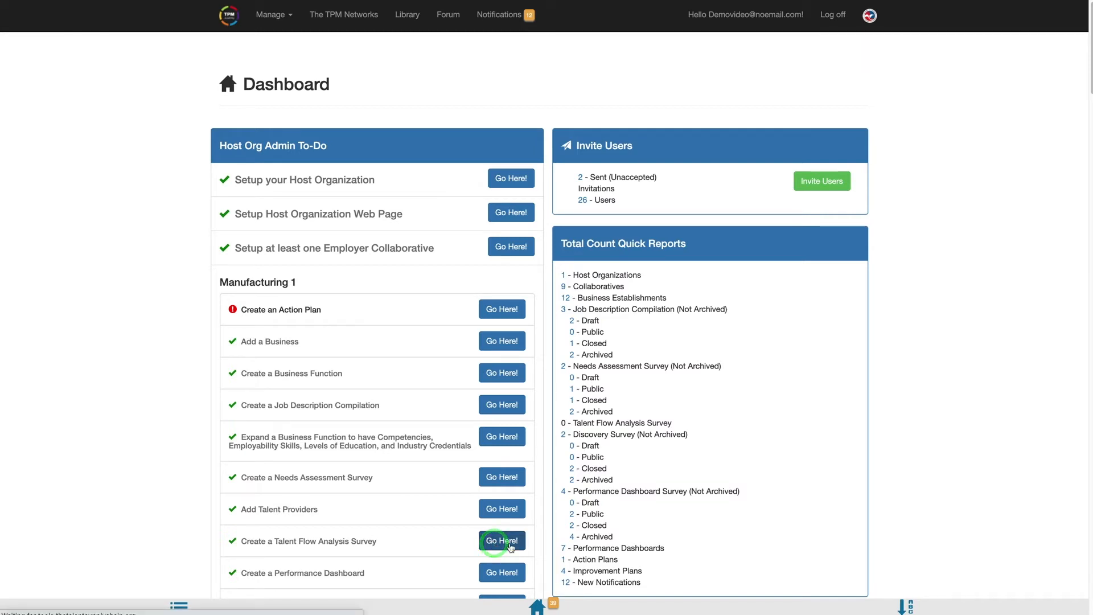
{"action": "left_click", "coordinate": [819, 159]}
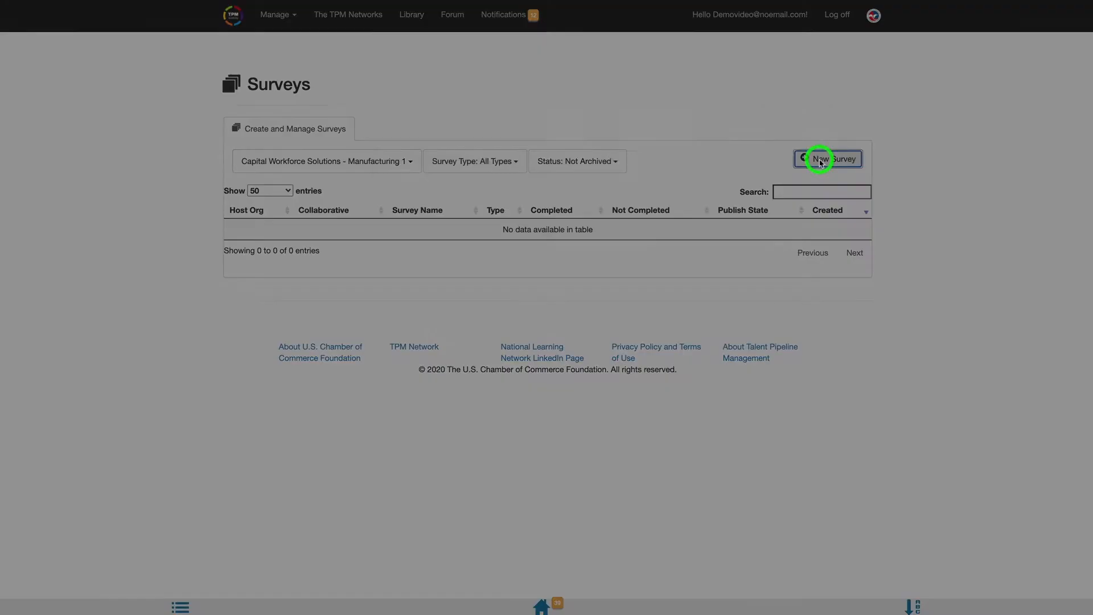
{"action": "left_click", "coordinate": [520, 85]}
{"action": "left_click", "coordinate": [521, 105]}
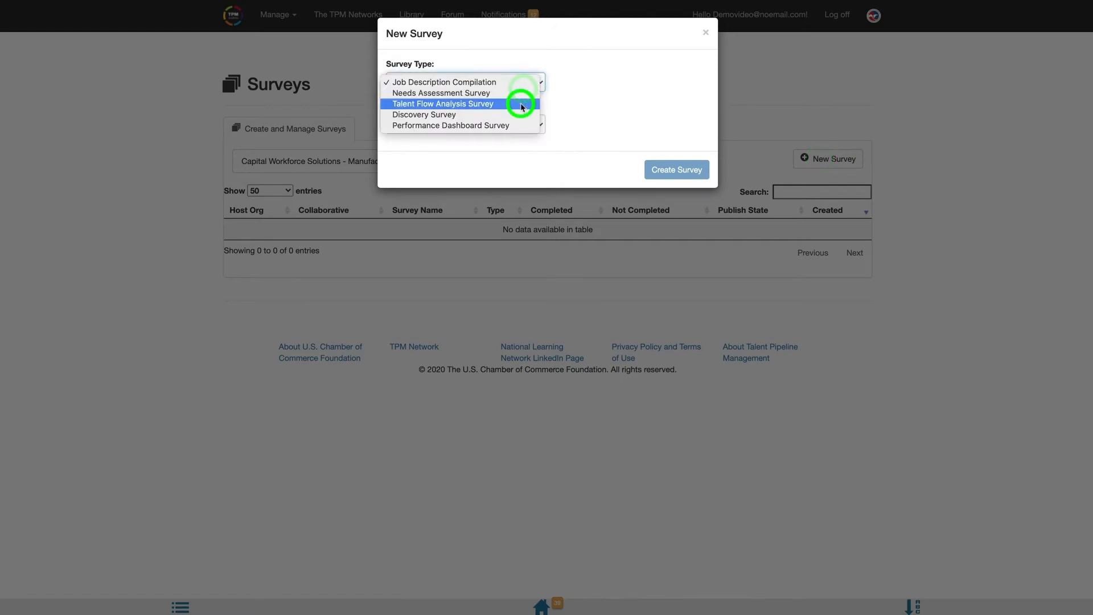
{"action": "left_click", "coordinate": [521, 123]}
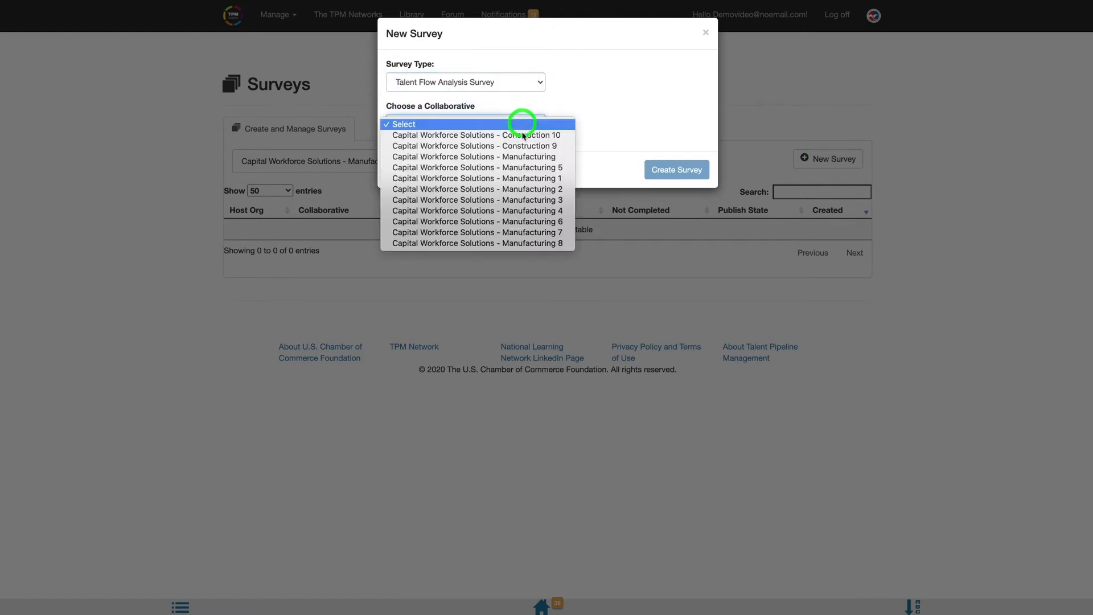
{"action": "left_click", "coordinate": [524, 156]}
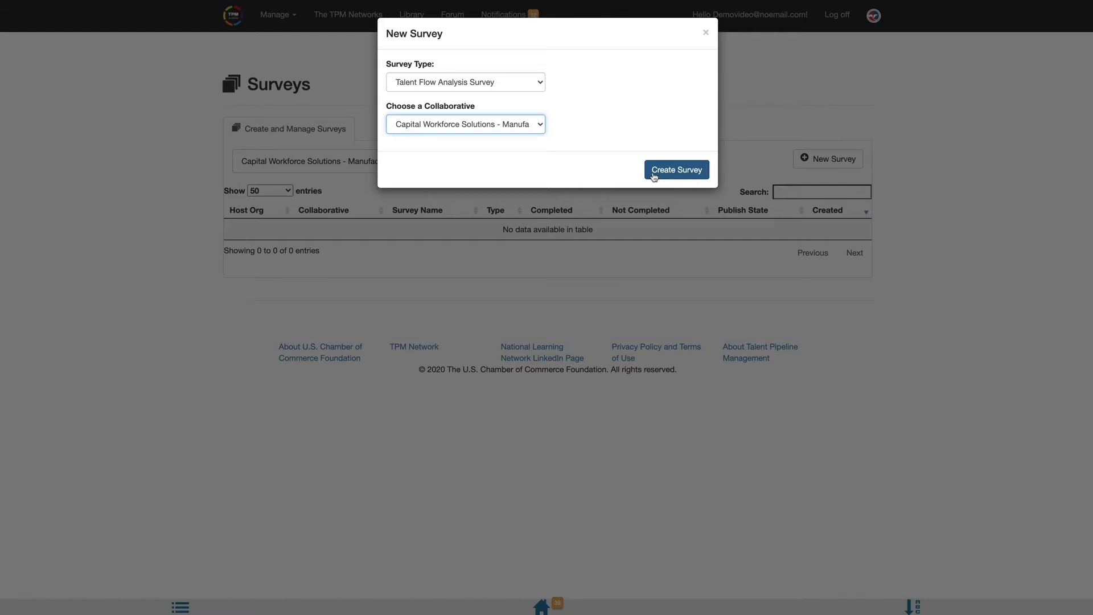
{"action": "left_click", "coordinate": [655, 174]}
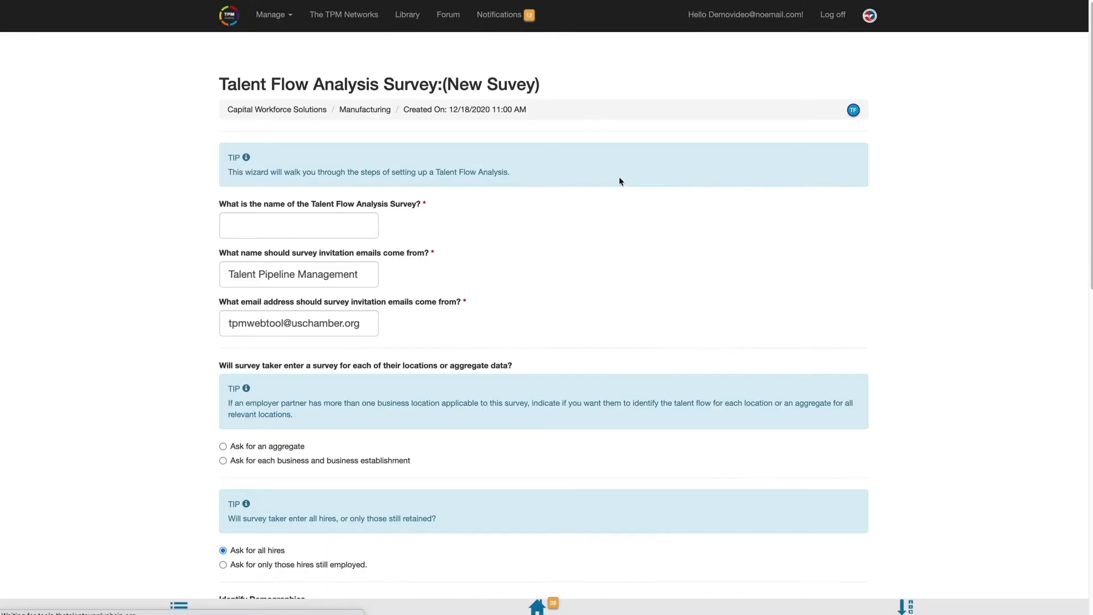
Step: Name the survey 'Demo Advanced TFA' and enter the invitation sender's name and e-mail address
{"action": "left_click", "coordinate": [317, 221]}
{"action": "type", "text": "D"}
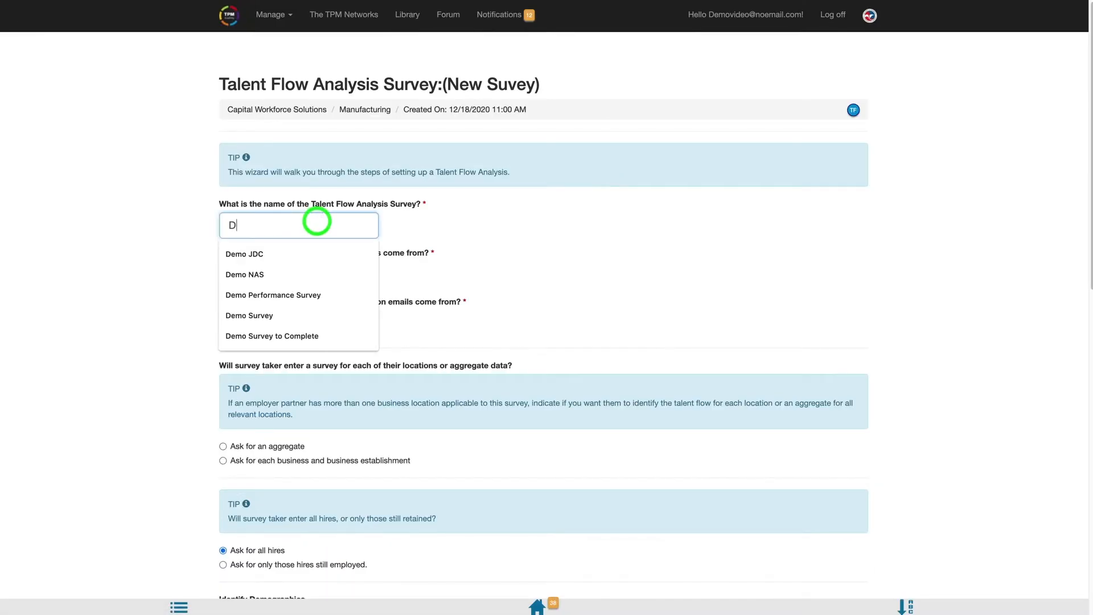
{"action": "type", "text": "emo Advanced TFA"}
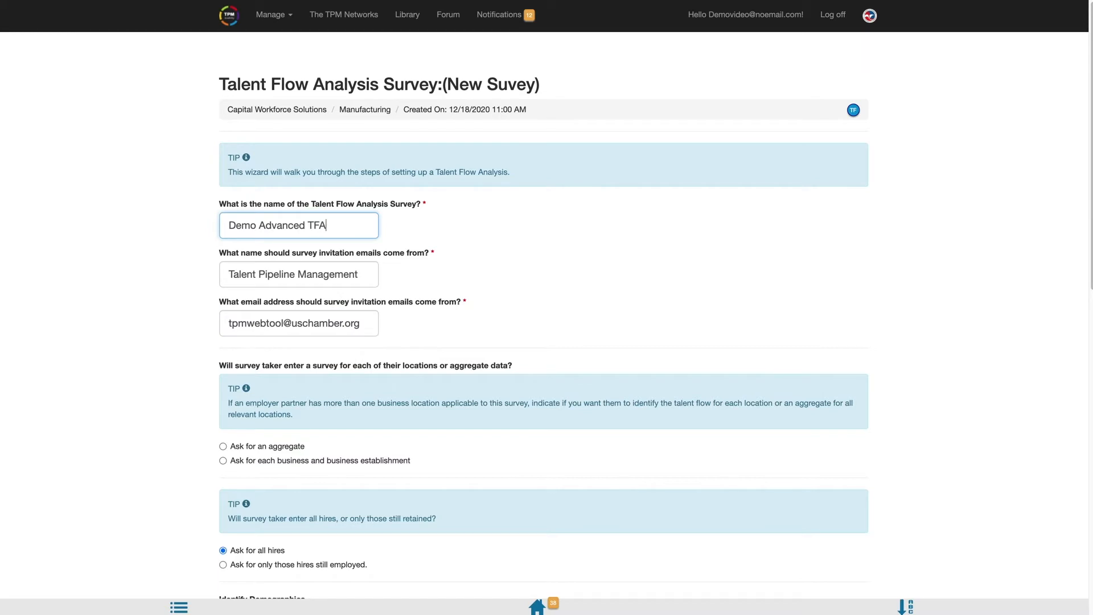
{"action": "key", "text": "Tab"}
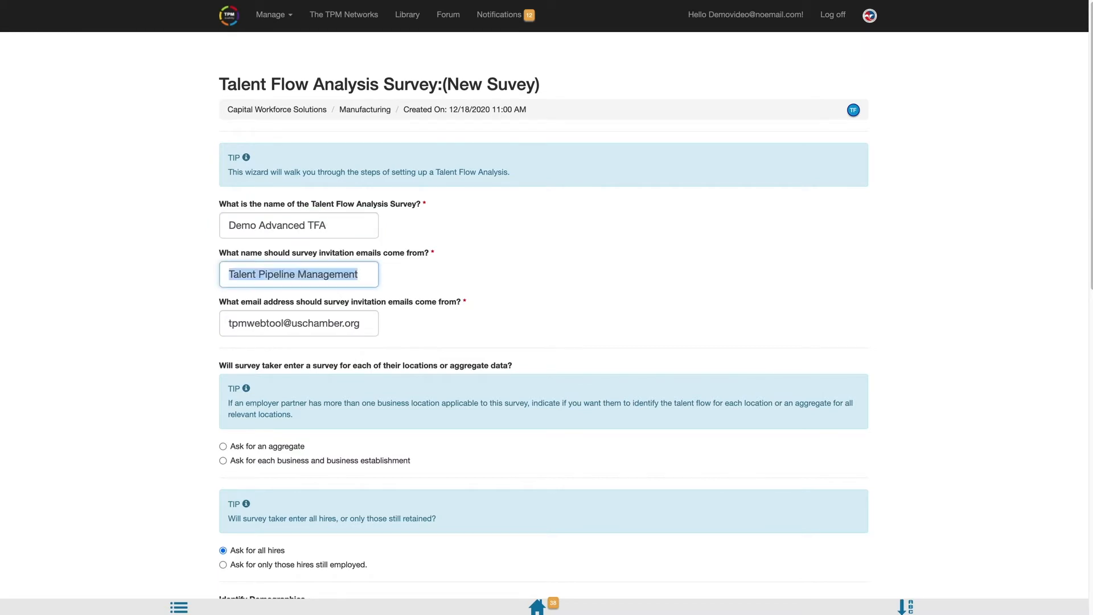
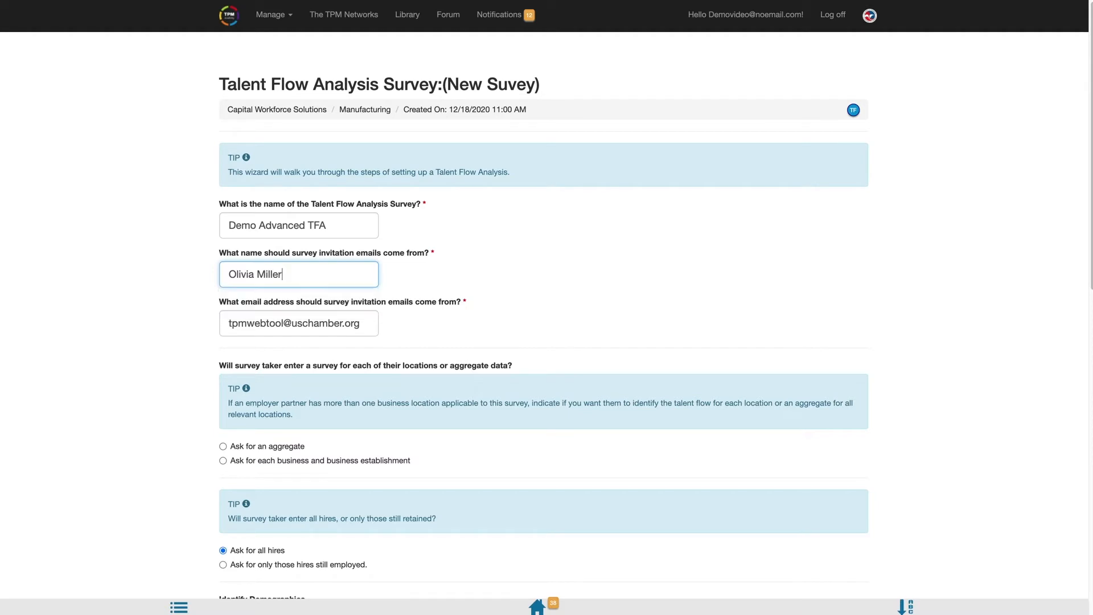
{"action": "key", "text": "Tab"}
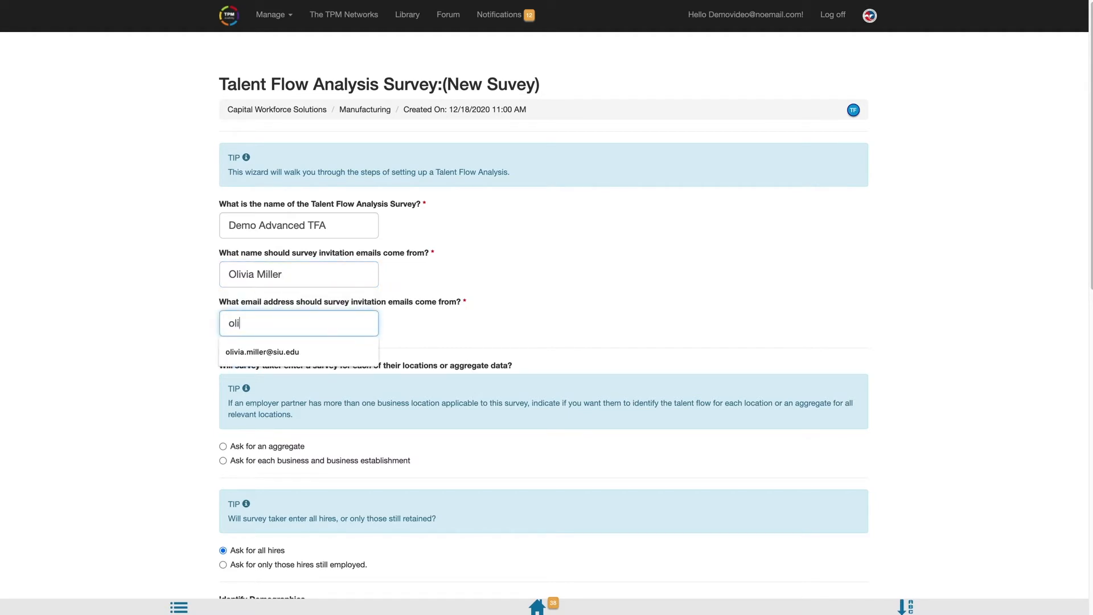
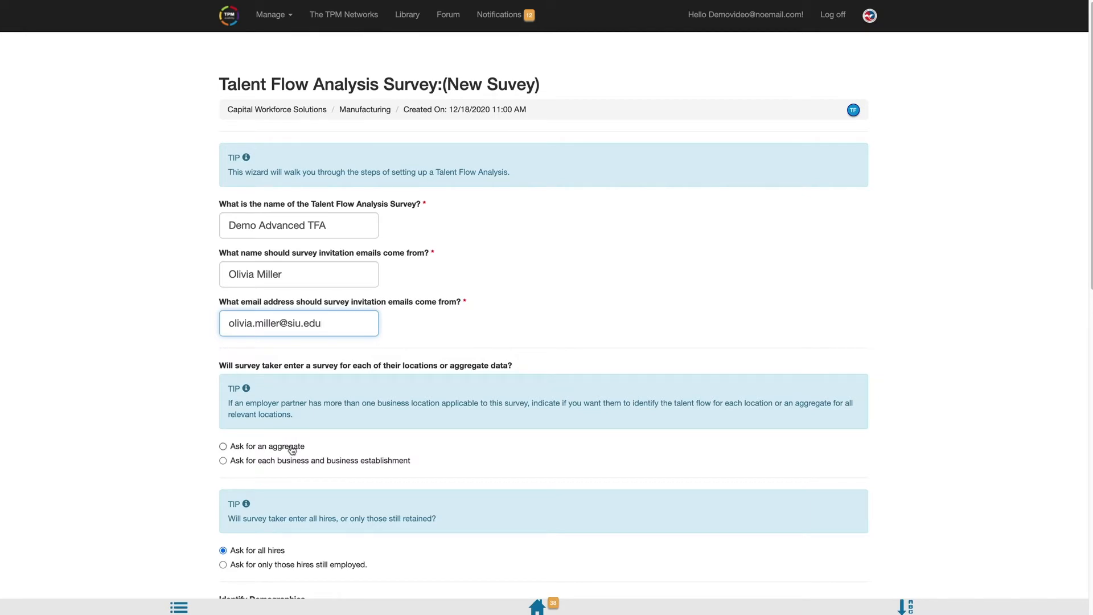
Step: Choose Ask for an aggregate, identify Race/Ethnicity and Gender demographics, and collect Both prior employment types
{"action": "left_click", "coordinate": [287, 450]}
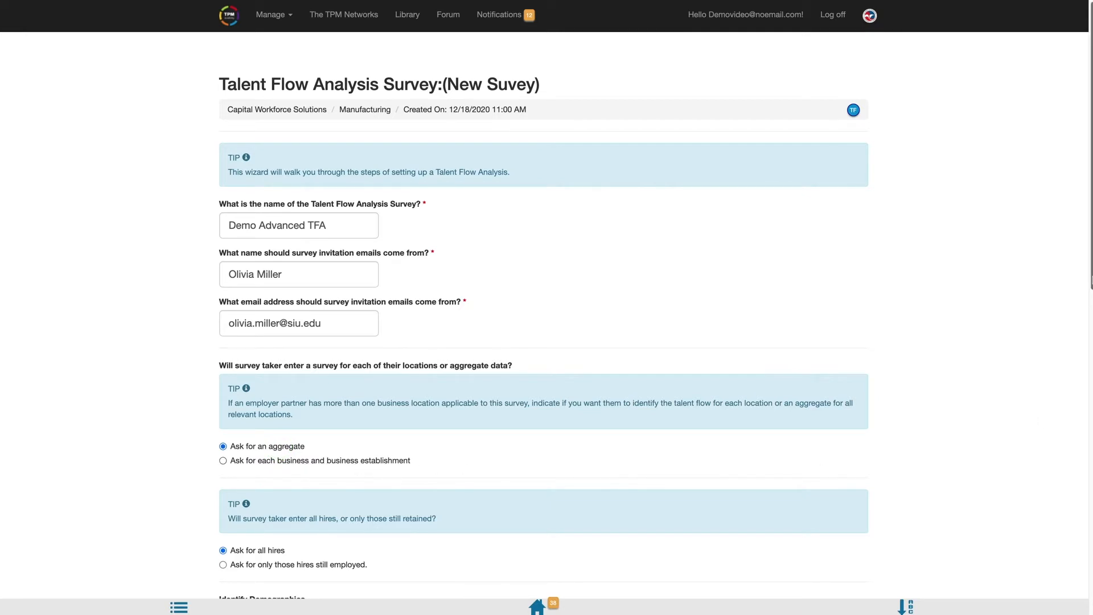
{"action": "scroll", "coordinate": [543, 301], "scroll_direction": "down", "scroll_amount": 6}
{"action": "scroll", "coordinate": [544, 315], "scroll_direction": "down", "scroll_amount": 2}
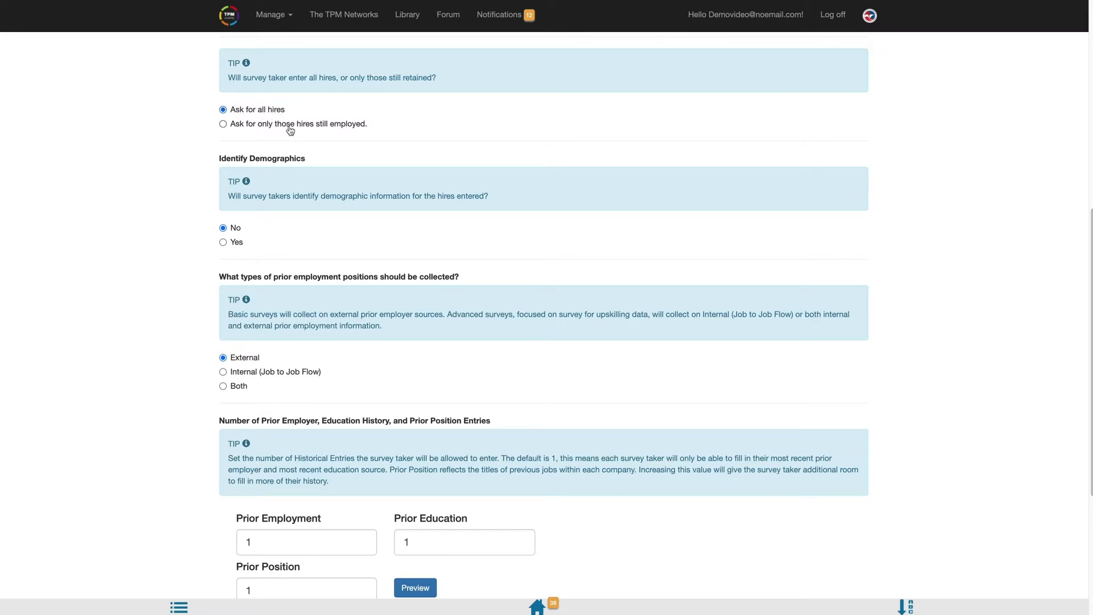
{"action": "left_click", "coordinate": [237, 243]}
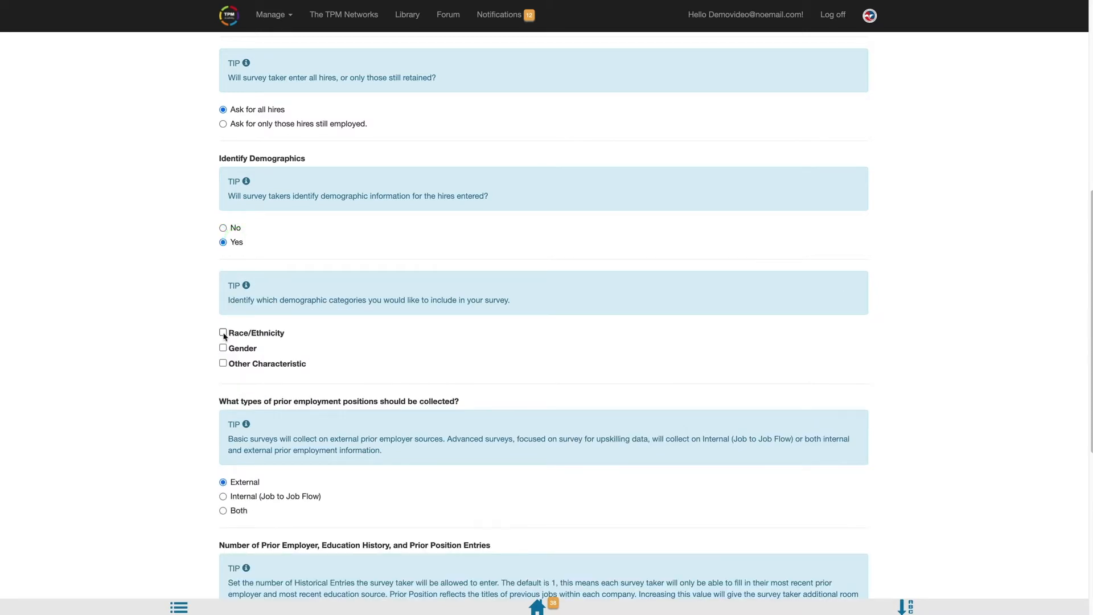
{"action": "left_click", "coordinate": [223, 335]}
{"action": "left_click", "coordinate": [223, 348]}
{"action": "left_click", "coordinate": [237, 514]}
Step: Set the Prior Employment count to 2 and the Prior Position count to 4
{"action": "scroll", "coordinate": [1090, 429], "scroll_direction": "down", "scroll_amount": 5}
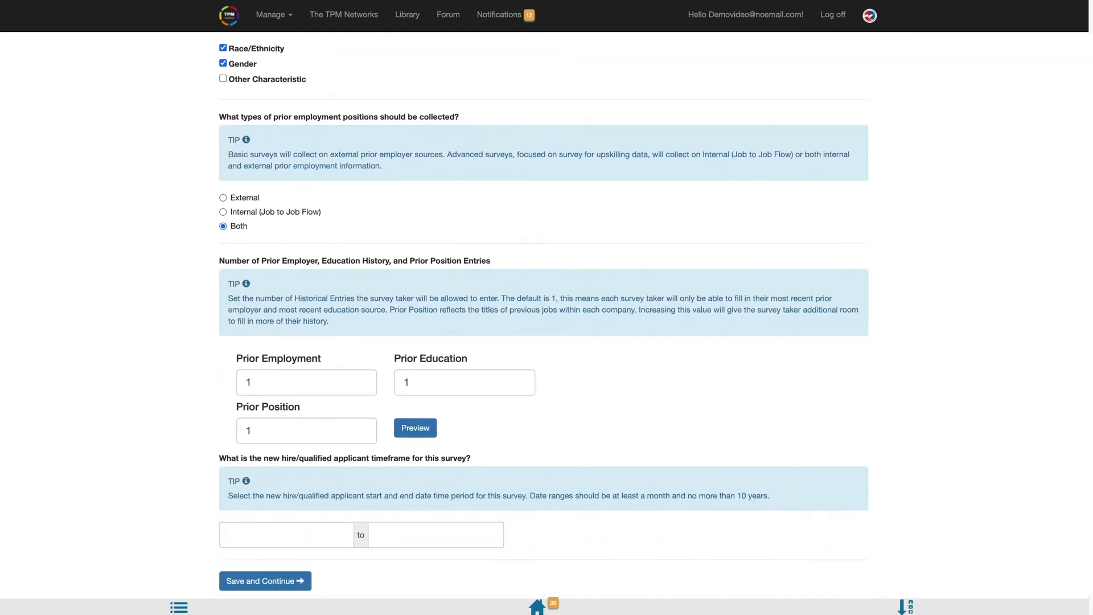
{"action": "scroll", "coordinate": [699, 468], "scroll_direction": "down", "scroll_amount": 2}
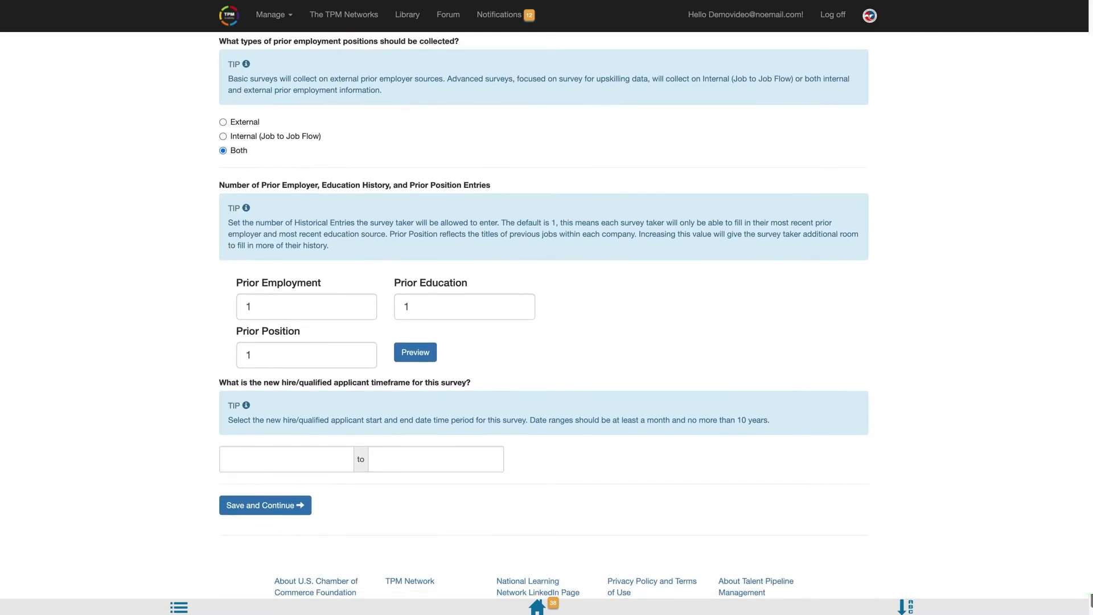
{"action": "left_click", "coordinate": [349, 312]}
{"action": "key", "text": "BackSpace"}
{"action": "type", "text": "2"}
{"action": "key", "text": "Tab"}
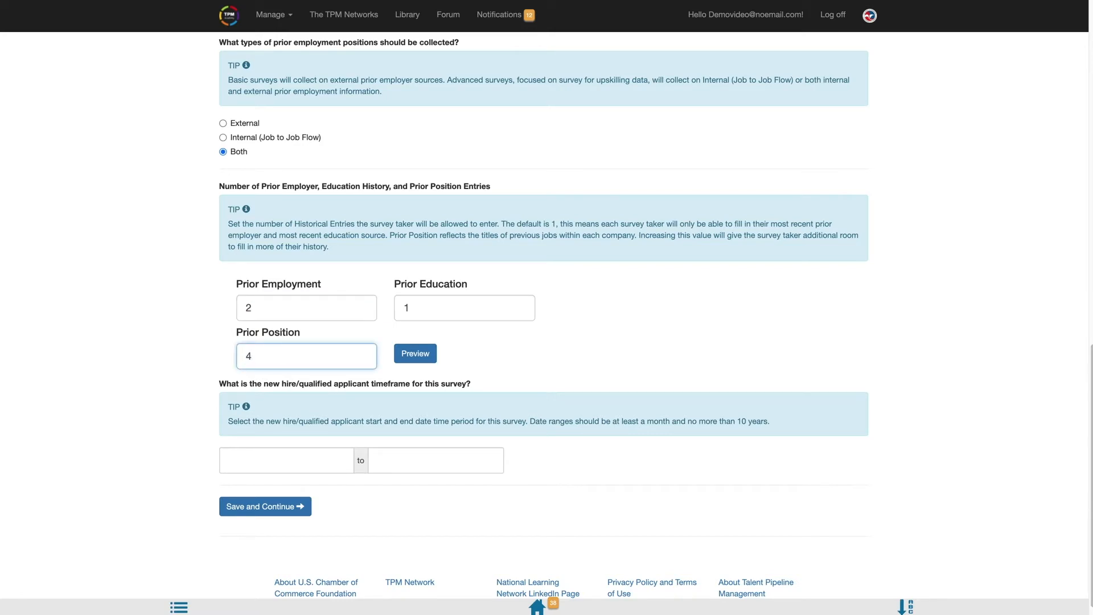
{"action": "left_click", "coordinate": [483, 362]}
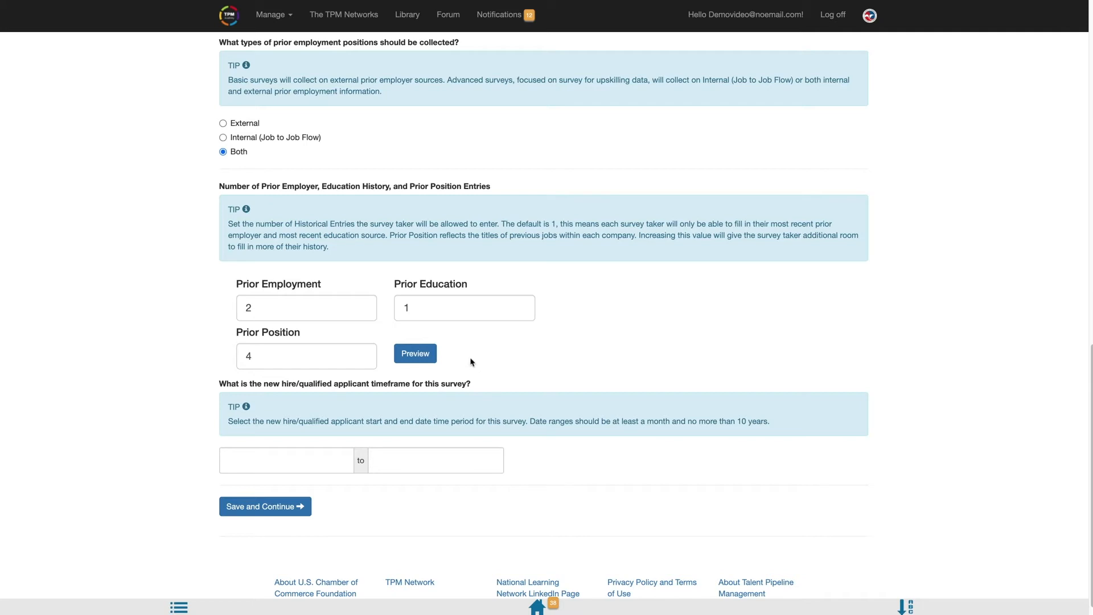
Step: Set the hire timeframe from January 2019 to January 2020 and save these settings
{"action": "left_click", "coordinate": [290, 466]}
{"action": "left_click", "coordinate": [231, 486]}
{"action": "left_click", "coordinate": [239, 510]}
{"action": "left_click", "coordinate": [393, 455]}
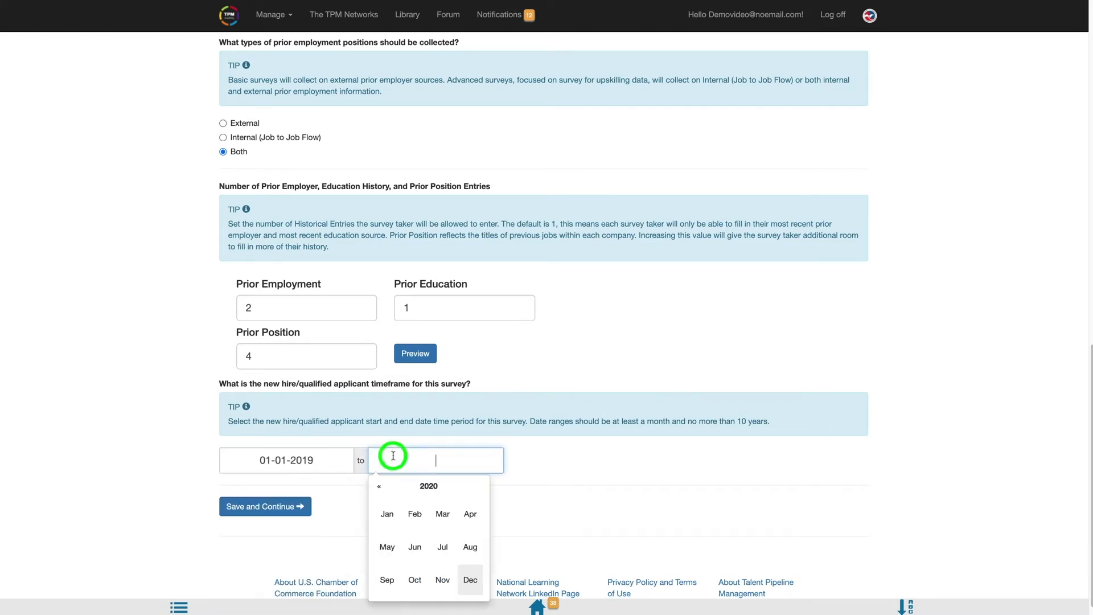
{"action": "left_click", "coordinate": [387, 511]}
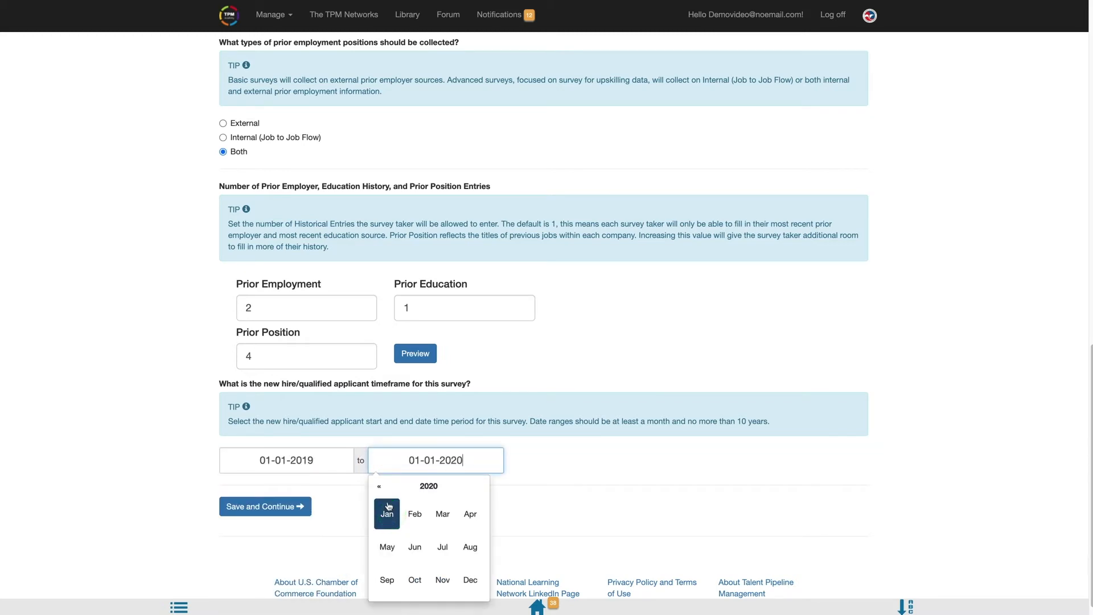
{"action": "left_click", "coordinate": [285, 514]}
{"action": "left_click", "coordinate": [285, 508]}
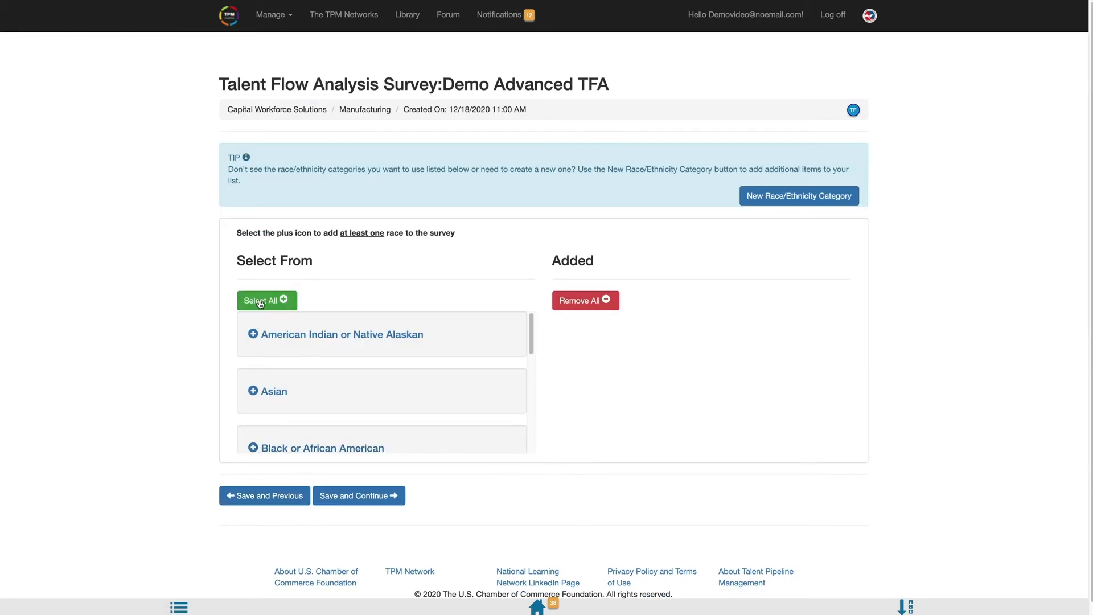
Step: Add all eight race/ethnicity categories, from American Indian or Native Alaskan through White
{"action": "left_click", "coordinate": [252, 335]}
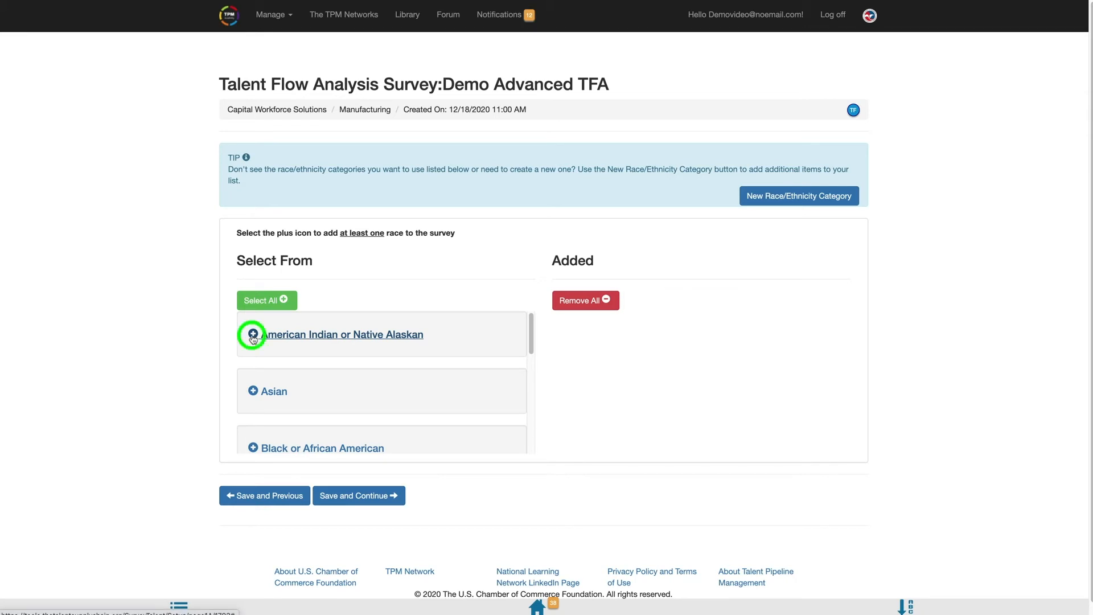
{"action": "left_click", "coordinate": [253, 335]}
{"action": "left_click", "coordinate": [252, 336]}
{"action": "left_click", "coordinate": [253, 335]}
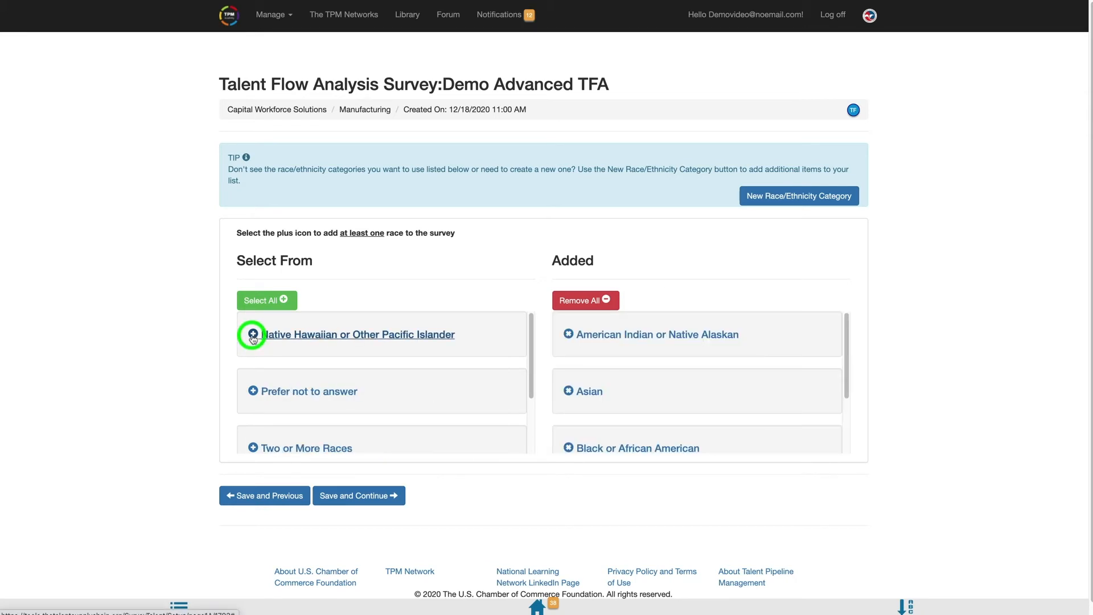
{"action": "left_click", "coordinate": [253, 335]}
{"action": "left_click", "coordinate": [253, 336]}
{"action": "left_click", "coordinate": [253, 336]}
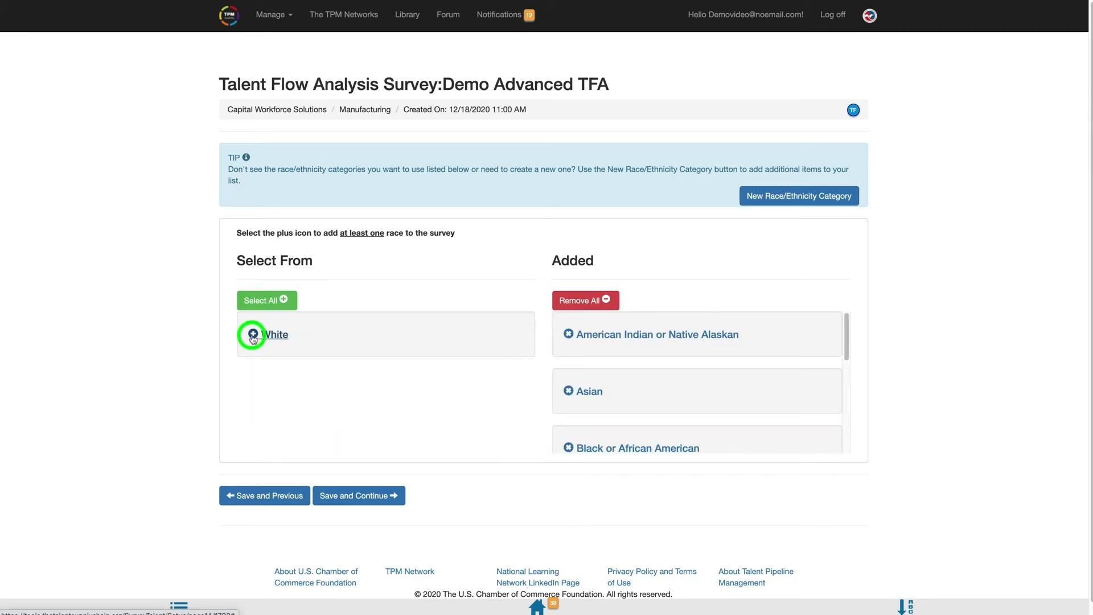
{"action": "left_click", "coordinate": [253, 336]}
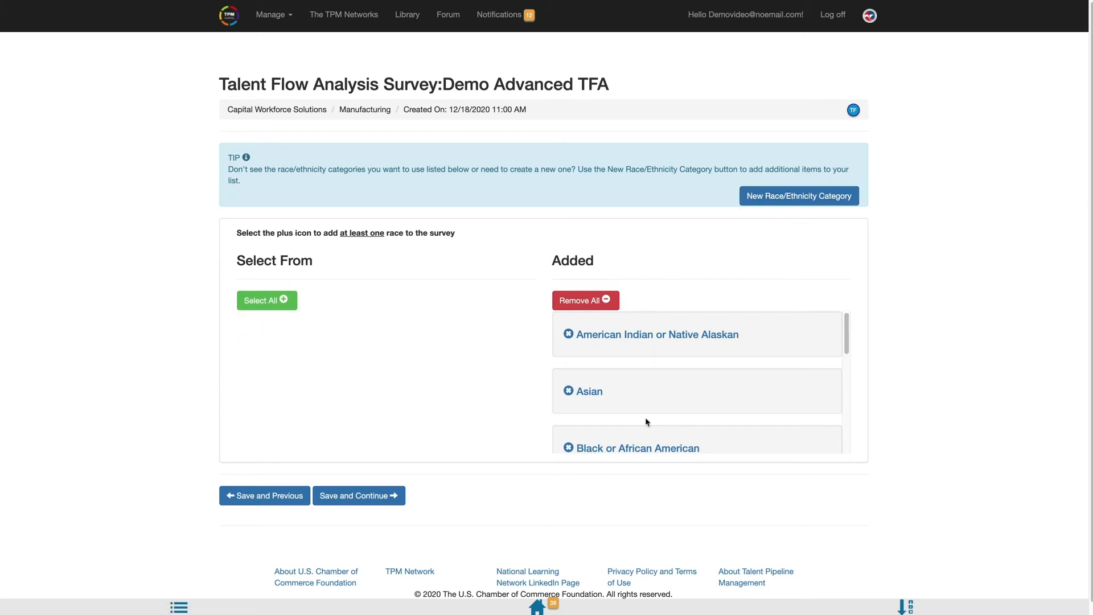
Step: Save race categories, then add Female, Male, Non-Binary and Prefer not to answer genders
{"action": "left_click", "coordinate": [355, 501]}
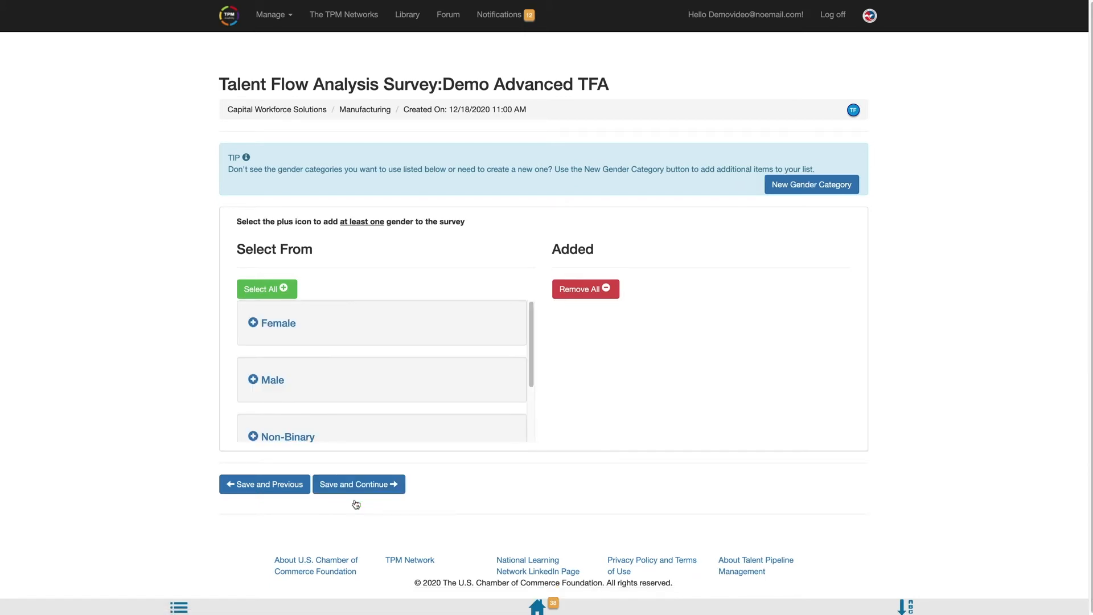
{"action": "left_click", "coordinate": [253, 322]}
{"action": "left_click", "coordinate": [253, 324]}
{"action": "left_click", "coordinate": [253, 325]}
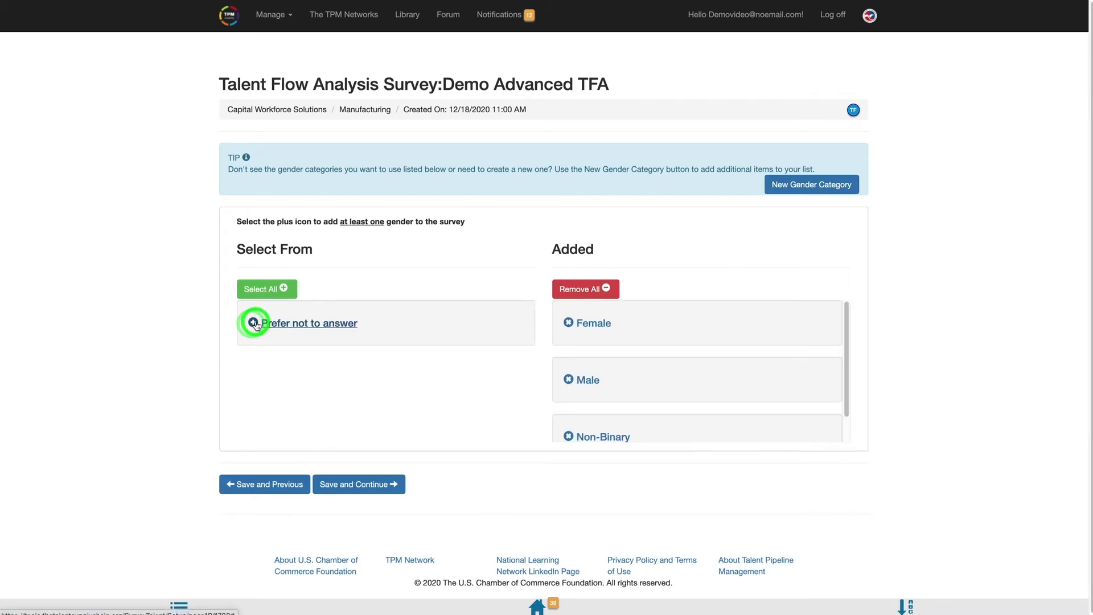
{"action": "left_click", "coordinate": [255, 323]}
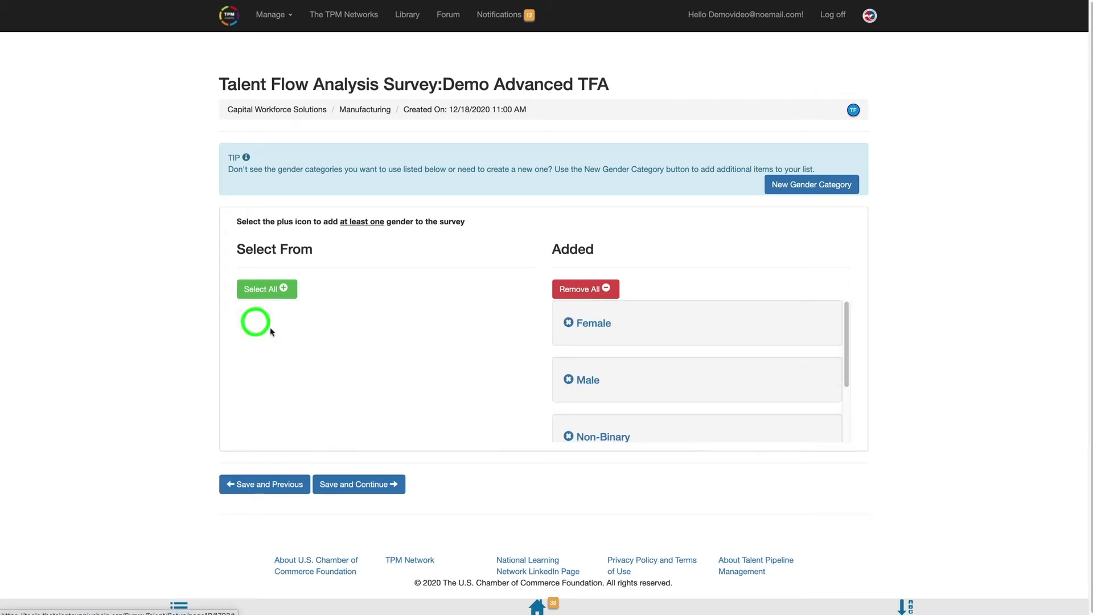
{"action": "left_click", "coordinate": [368, 491]}
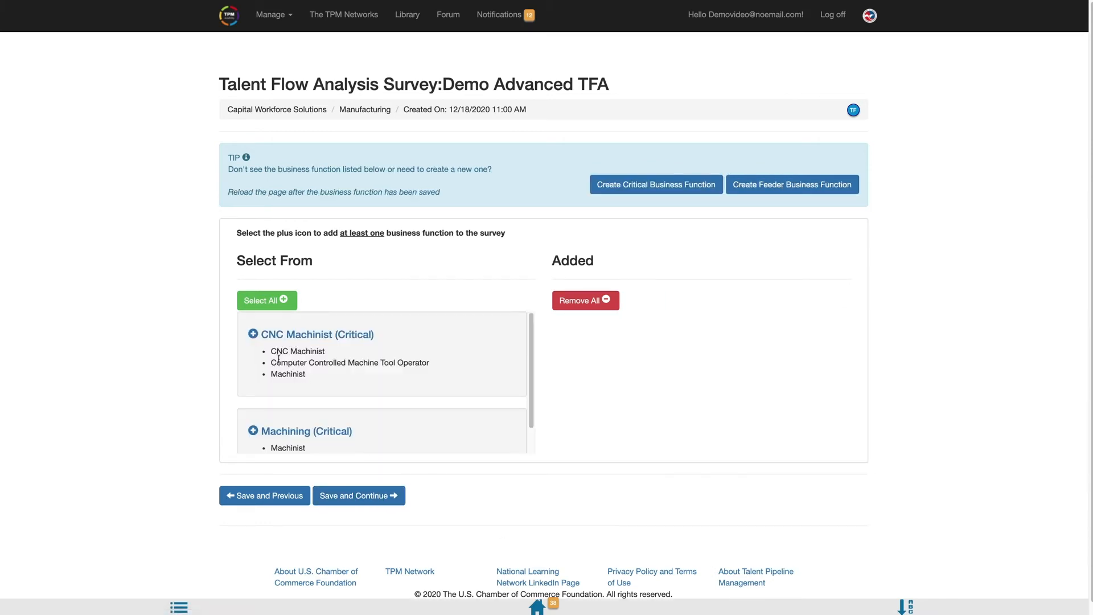
Step: Add the CNC Machinist (Critical) function with CNC Machinist and Computer Controlled Machine Tool Operator jobs
{"action": "left_click", "coordinate": [254, 334]}
{"action": "left_click", "coordinate": [362, 455]}
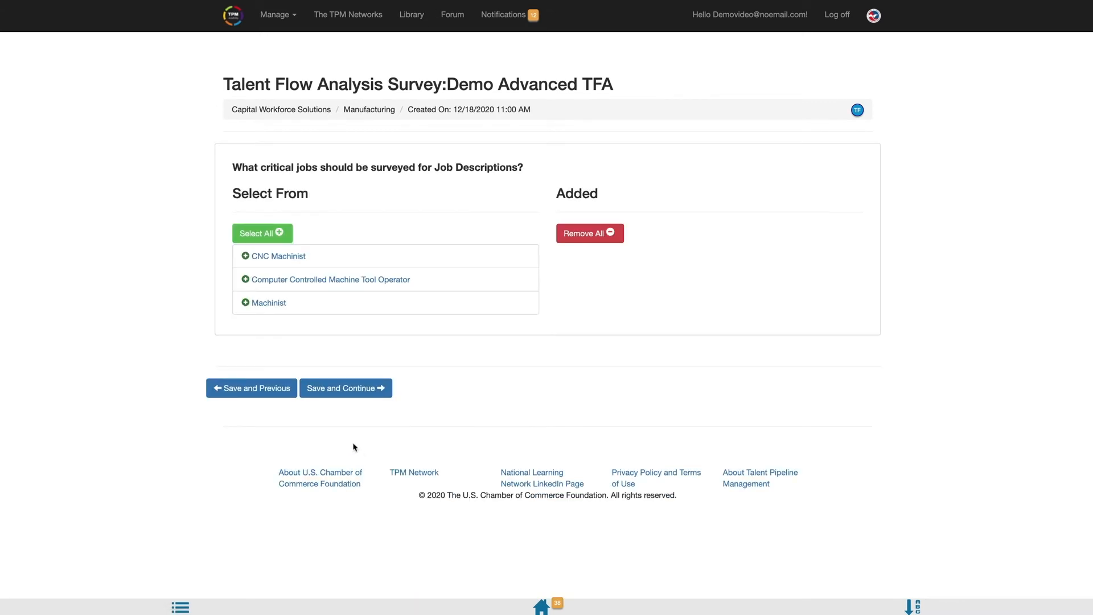
{"action": "left_click", "coordinate": [244, 256]}
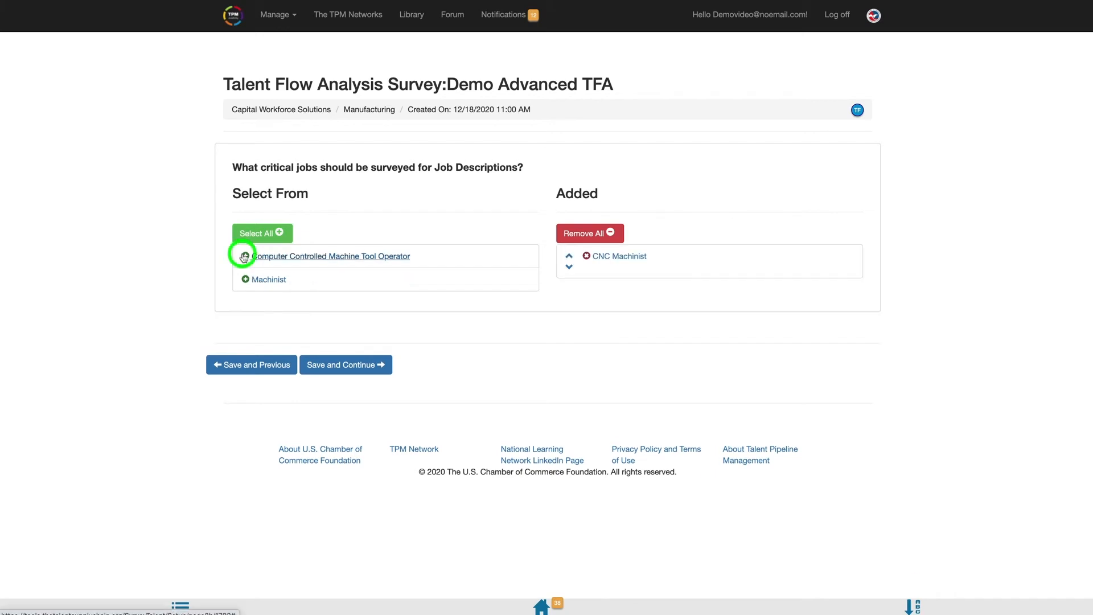
{"action": "left_click", "coordinate": [245, 256]}
{"action": "left_click", "coordinate": [340, 386]}
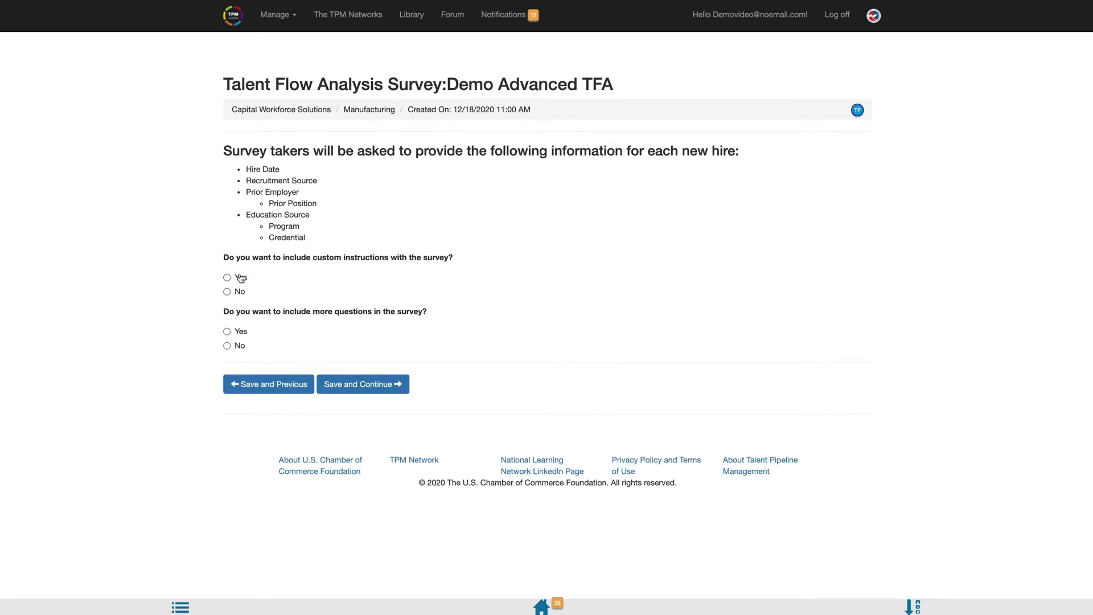
Step: Include custom survey instructions reading 'Demo Text'
{"action": "left_click", "coordinate": [239, 277]}
{"action": "left_click", "coordinate": [286, 416]}
{"action": "type", "text": "Demo Text"}
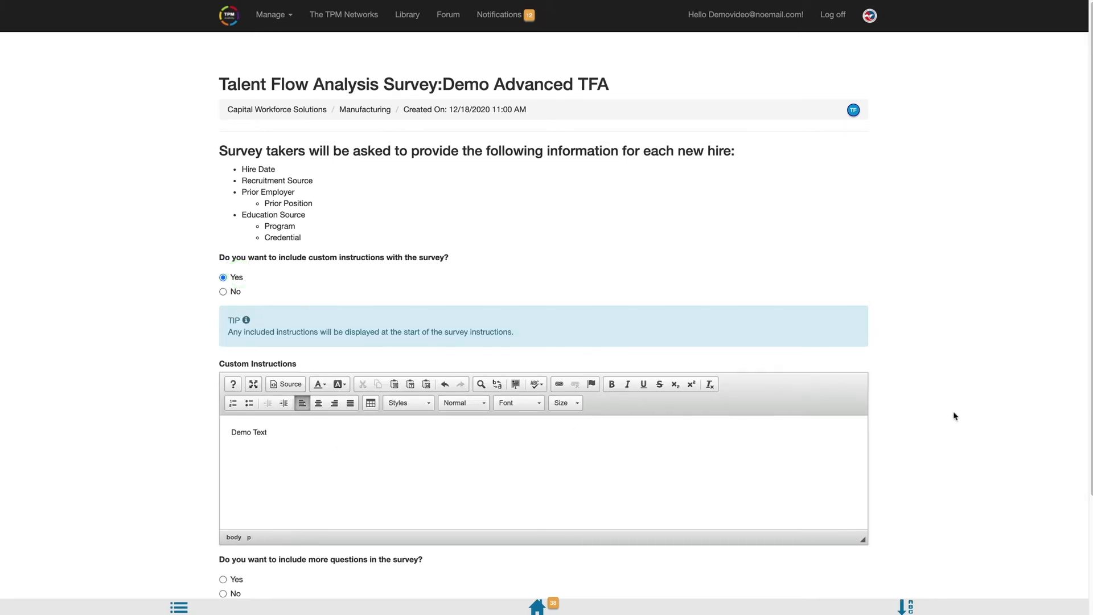
{"action": "scroll", "coordinate": [747, 448], "scroll_direction": "down", "scroll_amount": 3}
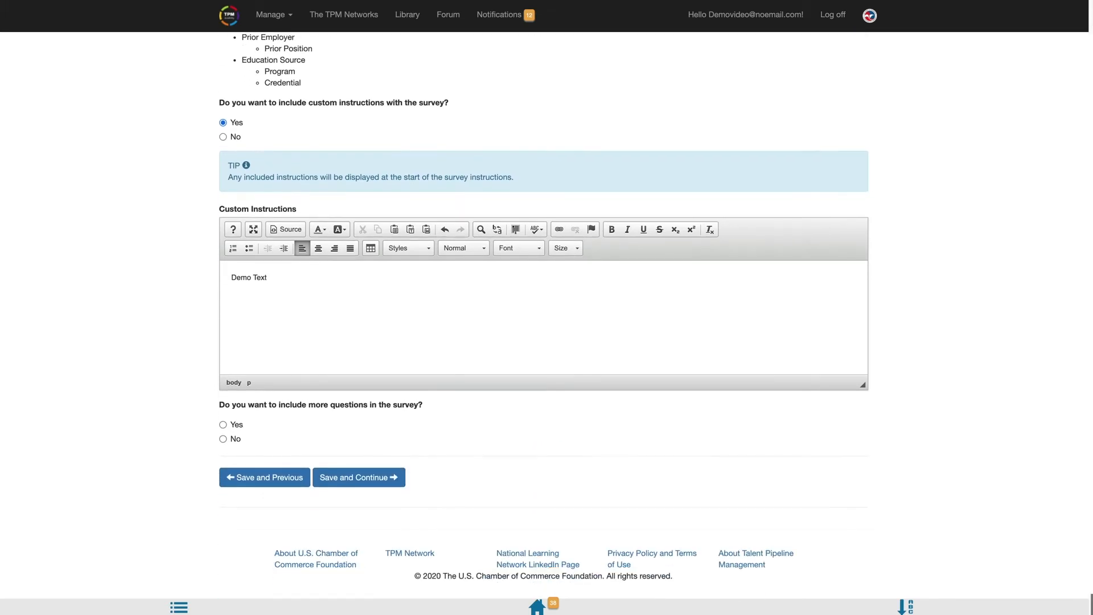
Step: Enable extra questions for CNC Machinist, including Other Hiring Requirements questions
{"action": "left_click", "coordinate": [234, 430]}
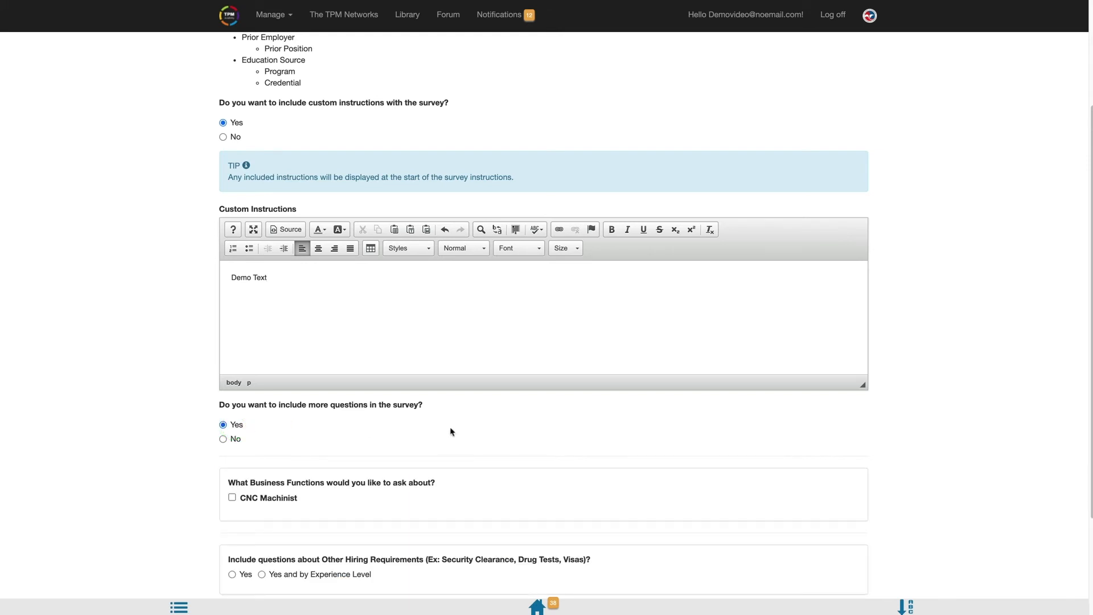
{"action": "left_click", "coordinate": [233, 498]}
{"action": "left_click", "coordinate": [231, 574]}
{"action": "scroll", "coordinate": [753, 552], "scroll_direction": "down", "scroll_amount": 3}
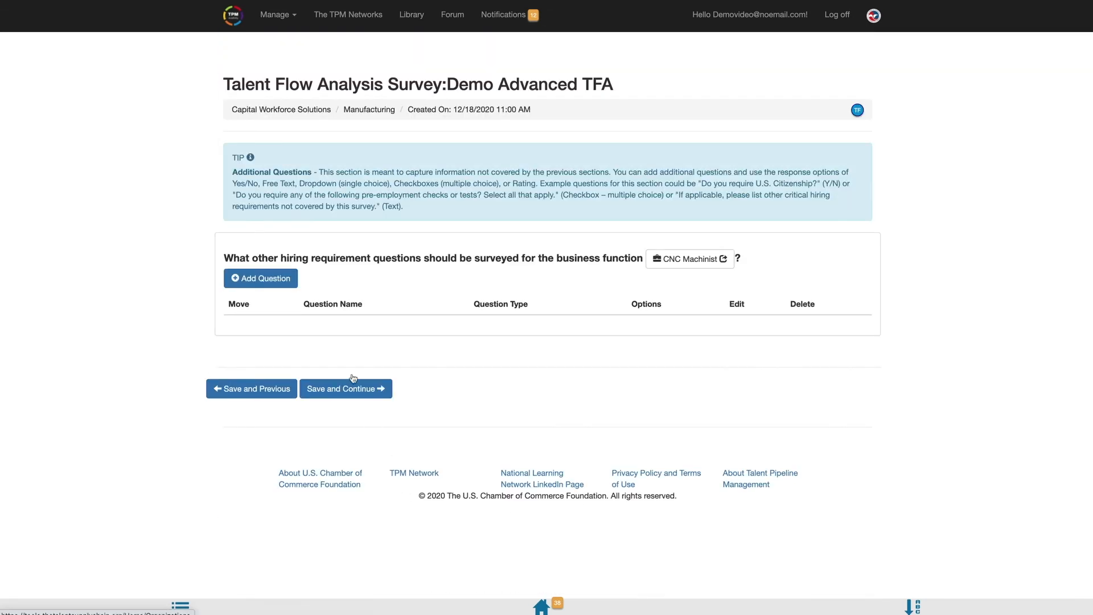
Step: Start a drop-down question 'What percentage of hires are still employed'
{"action": "left_click", "coordinate": [278, 285]}
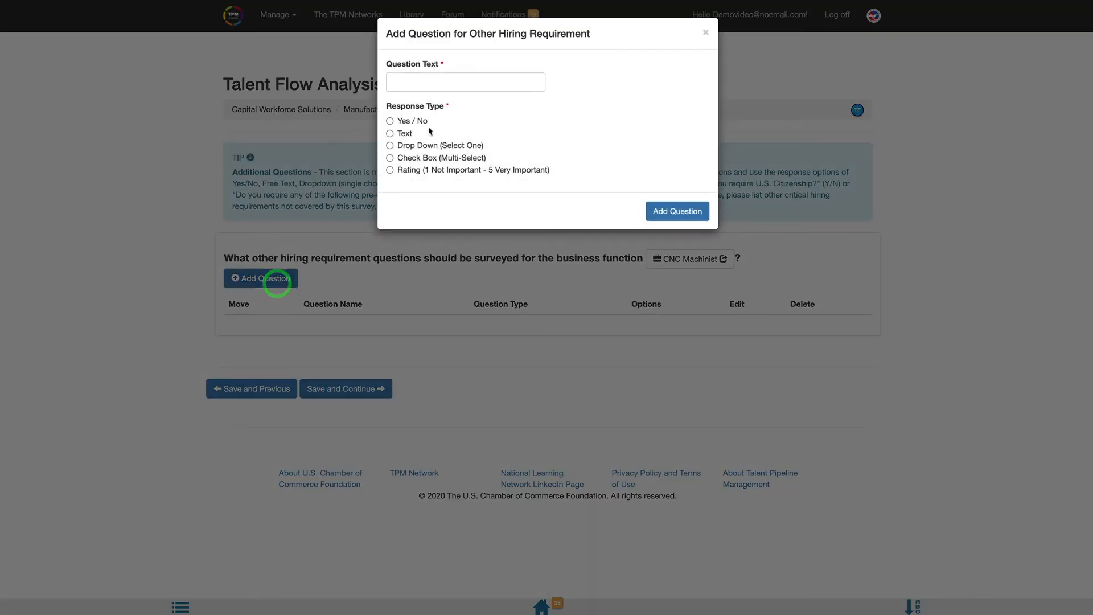
{"action": "left_click", "coordinate": [434, 87]}
{"action": "type", "text": "What "}
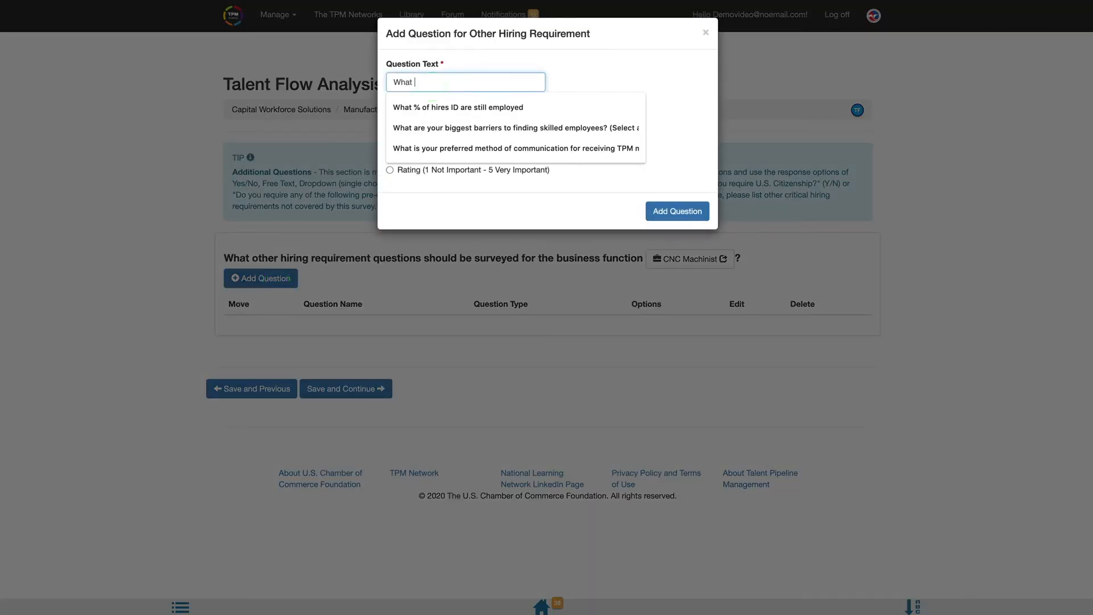
{"action": "type", "text": "percentag"}
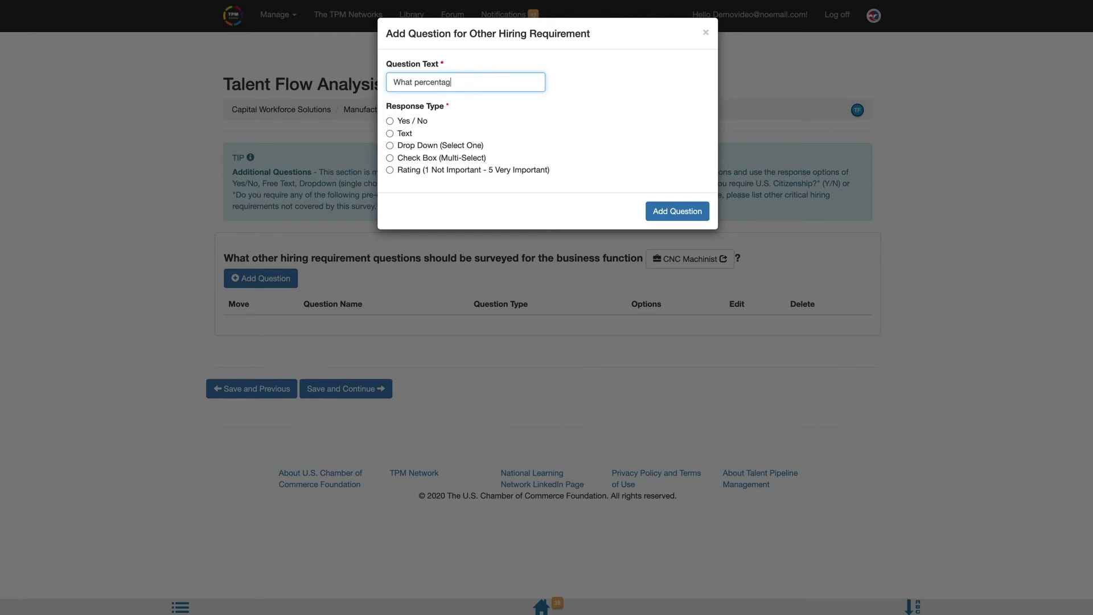
{"action": "type", "text": "e of hires are still employed"}
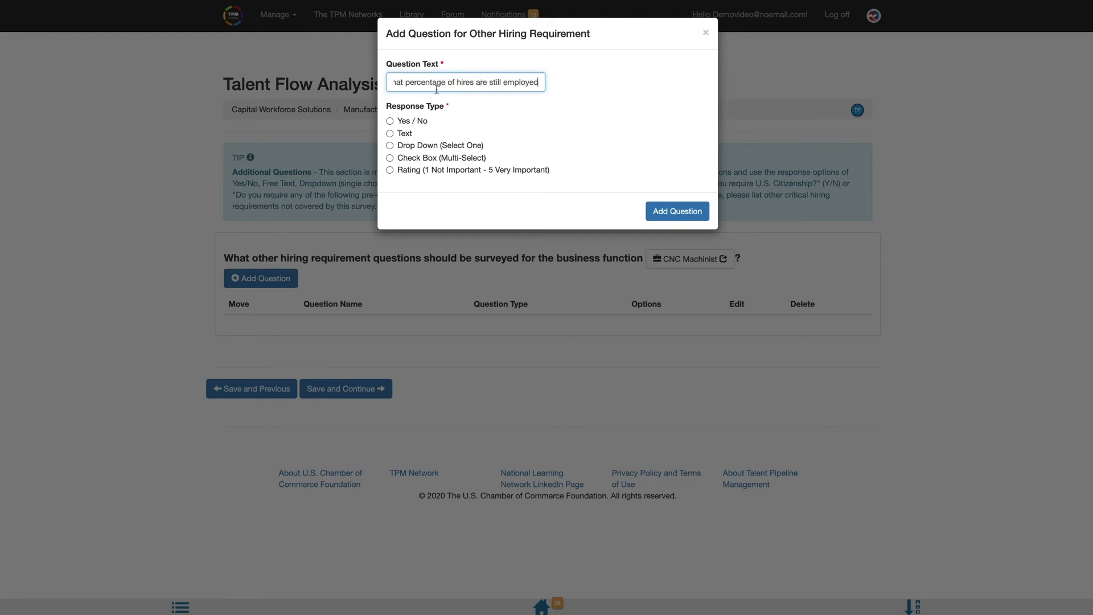
{"action": "left_click", "coordinate": [435, 149]}
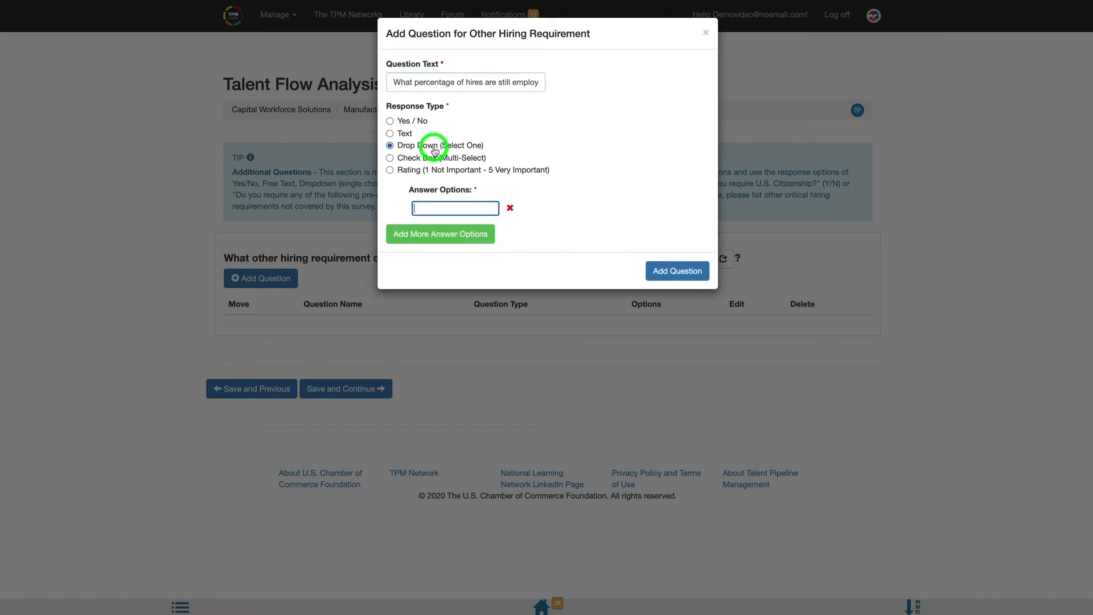
Step: Give it options 0 - 25 %, 26 - 50 %, 51 - 75 %, 76 - 100% and add it
{"action": "type", "text": "0 - 25 %"}
{"action": "key", "text": "Return"}
{"action": "type", "text": "26 - 50 %"}
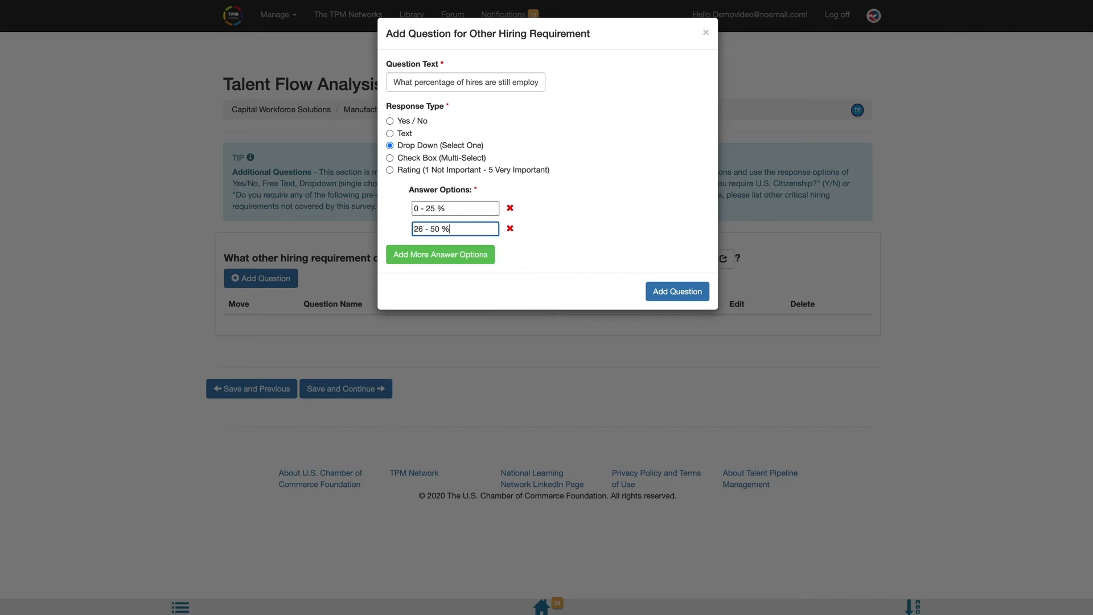
{"action": "key", "text": "Return"}
{"action": "type", "text": "51 - "}
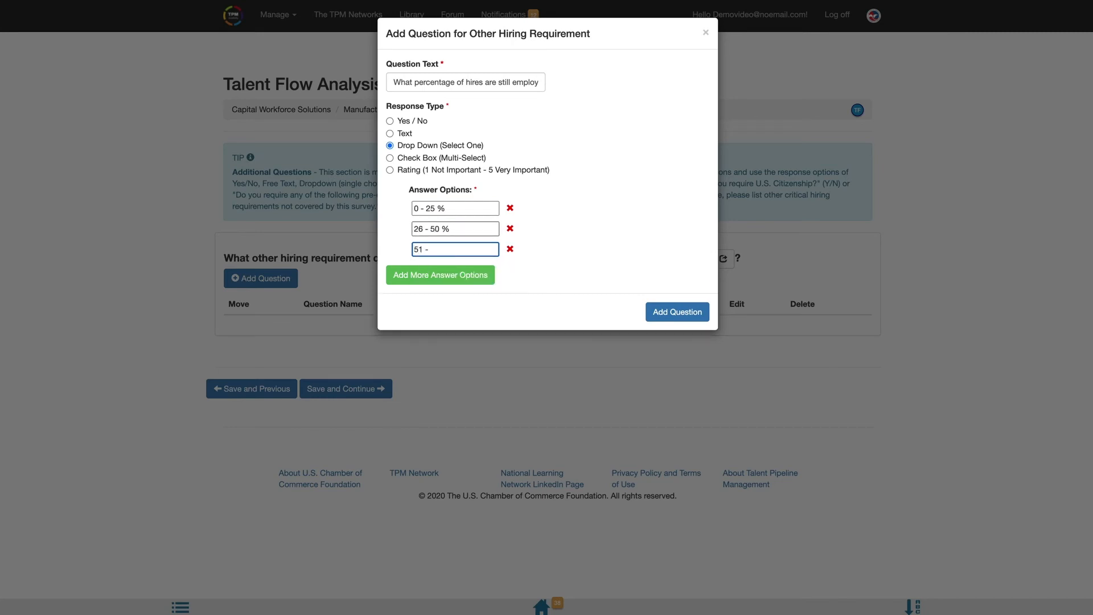
{"action": "type", "text": "75 %"}
{"action": "key", "text": "Return"}
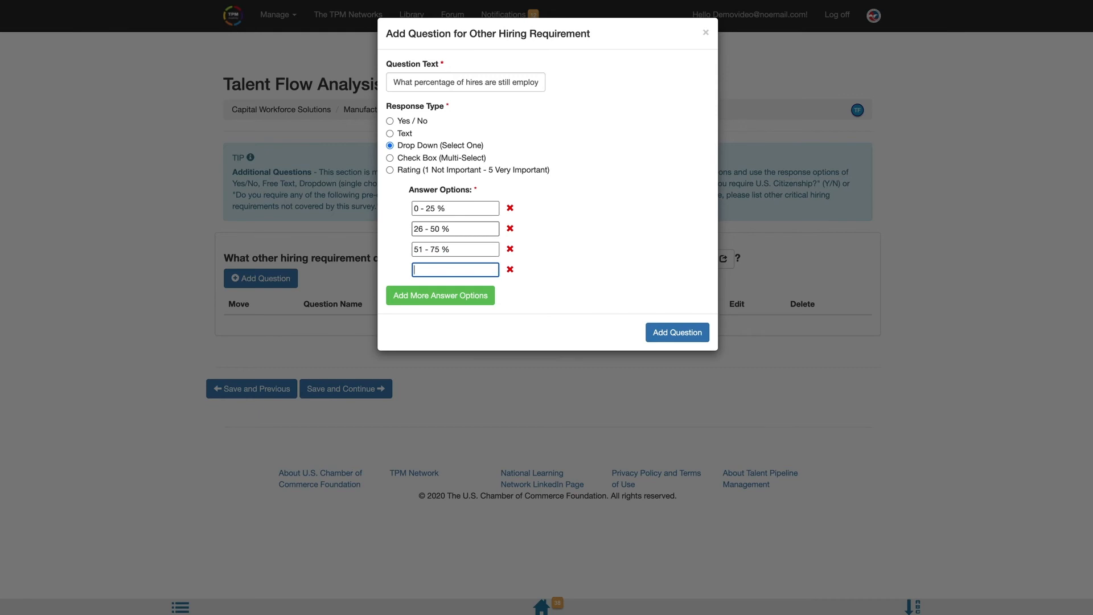
{"action": "type", "text": "76 - 100%"}
{"action": "left_click", "coordinate": [658, 338]}
{"action": "left_click", "coordinate": [650, 337]}
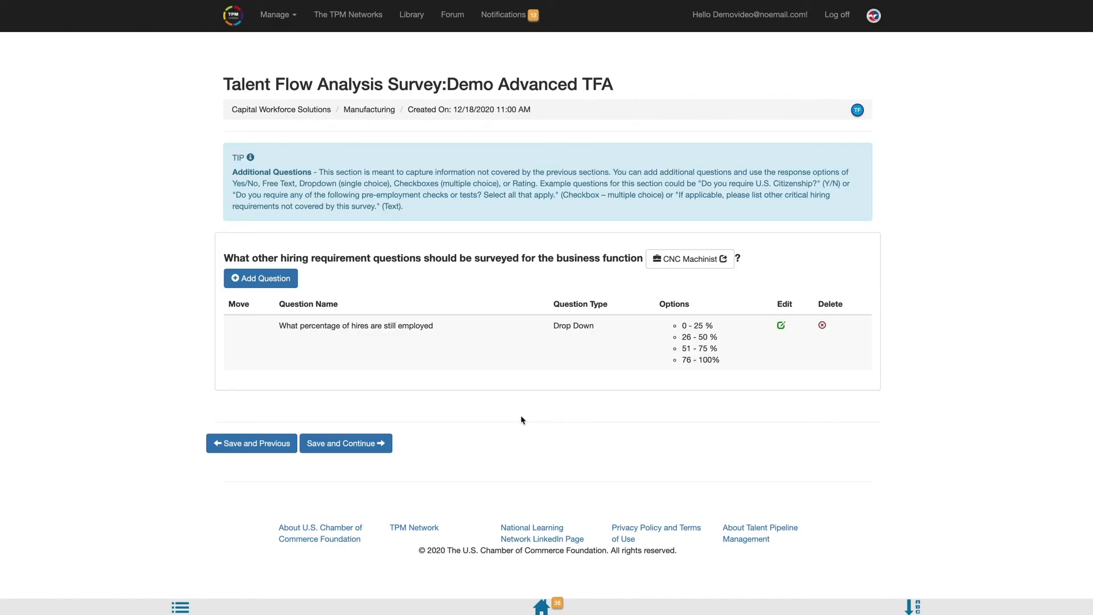
Step: Save the additional questions, set availability 12/18/2020 to 12/25/2020, and publish the survey
{"action": "left_click", "coordinate": [361, 450]}
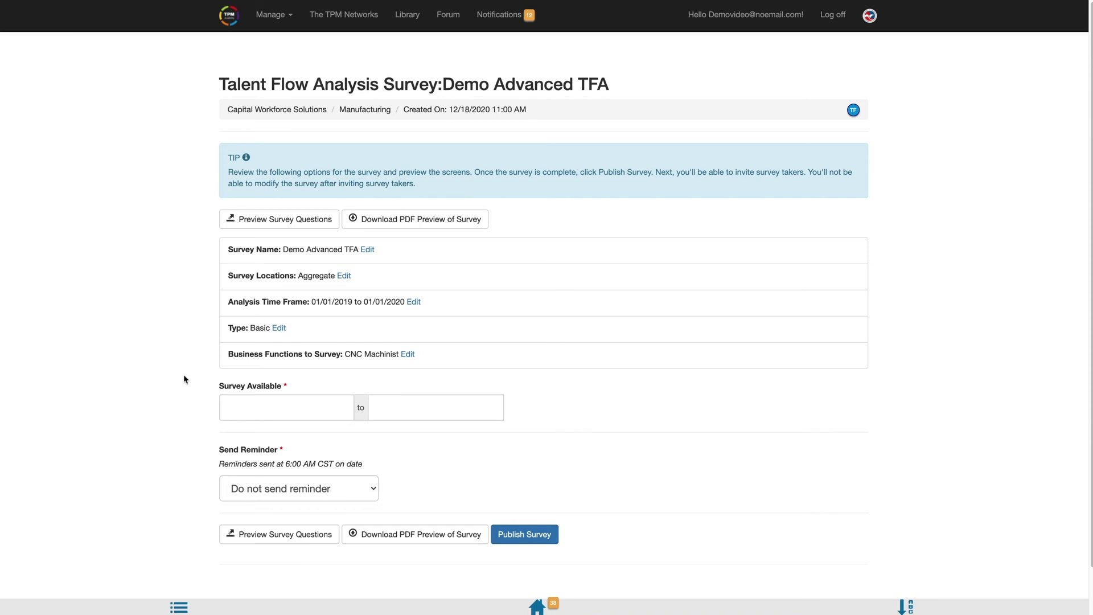
{"action": "left_click", "coordinate": [261, 405]}
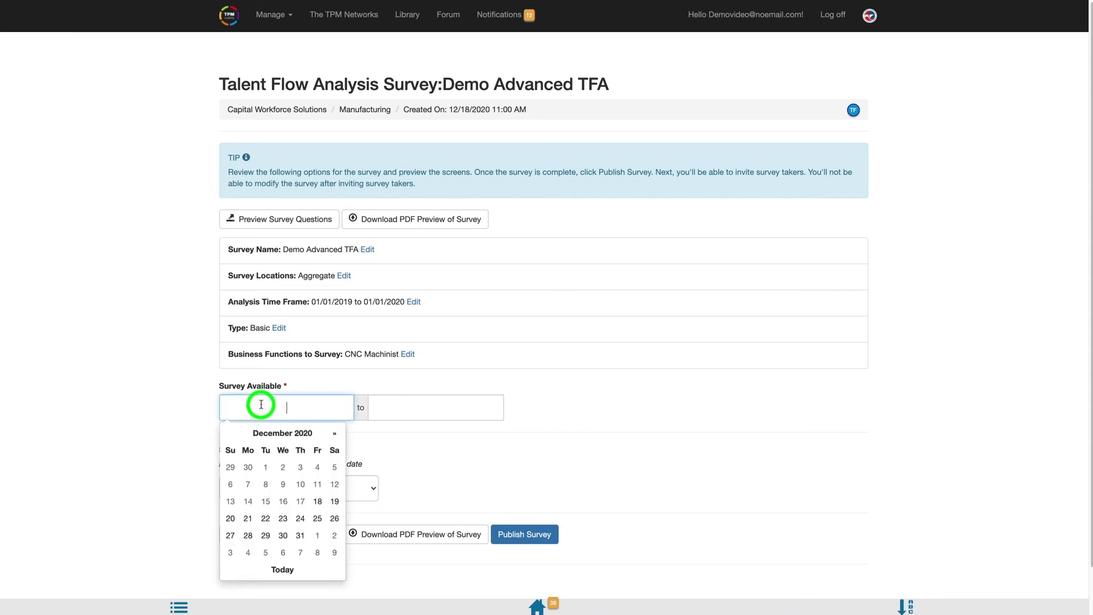
{"action": "left_click", "coordinate": [319, 502]}
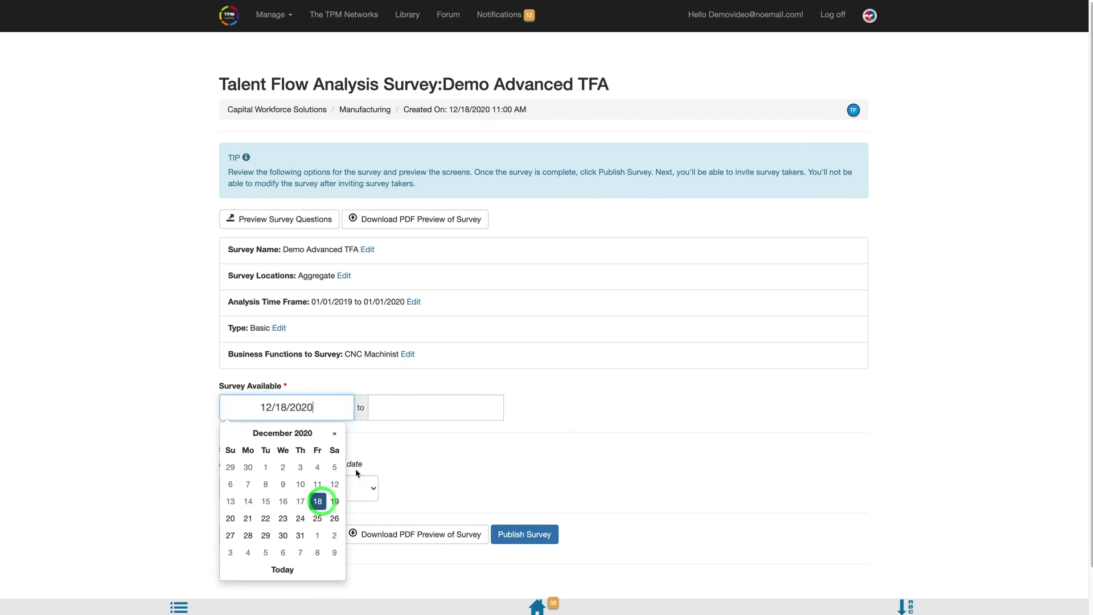
{"action": "left_click", "coordinate": [430, 409]}
{"action": "left_click", "coordinate": [466, 519]}
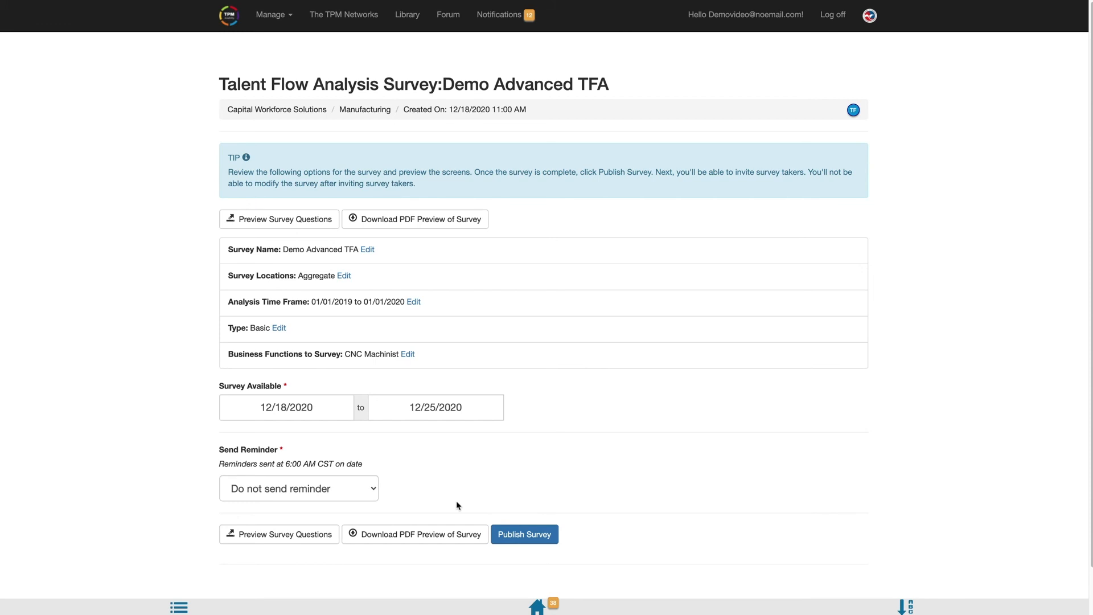
{"action": "left_click", "coordinate": [524, 535]}
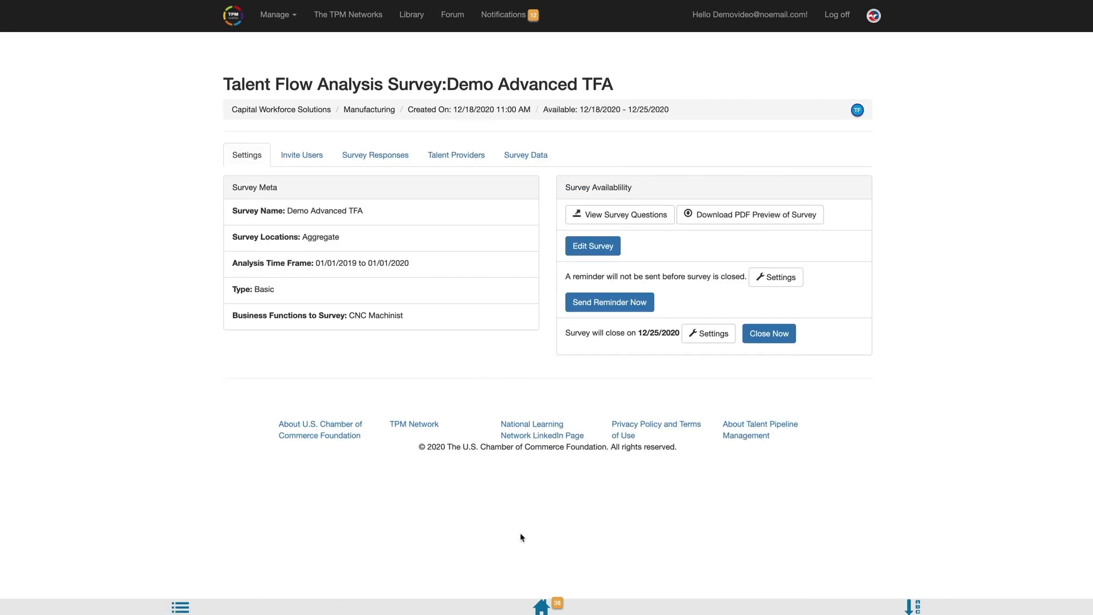
Step: Invite three users from the Invite Users list with the default invitation message
{"action": "left_click", "coordinate": [303, 158]}
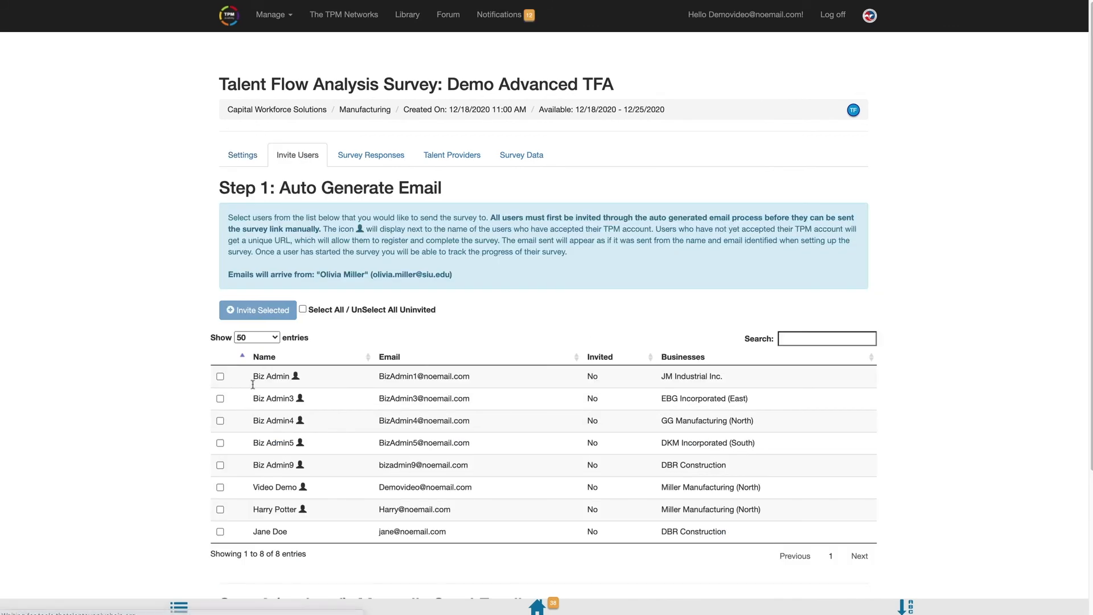
{"action": "left_click", "coordinate": [221, 488]}
{"action": "left_click", "coordinate": [220, 399]}
{"action": "left_click", "coordinate": [220, 376]}
{"action": "left_click", "coordinate": [261, 314]}
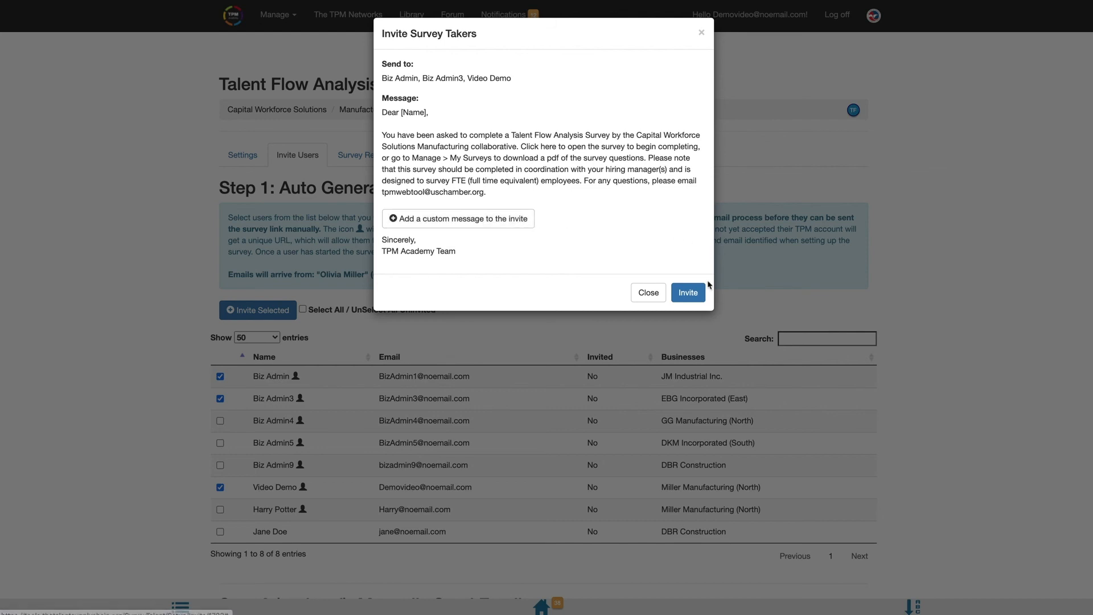
{"action": "left_click", "coordinate": [696, 295]}
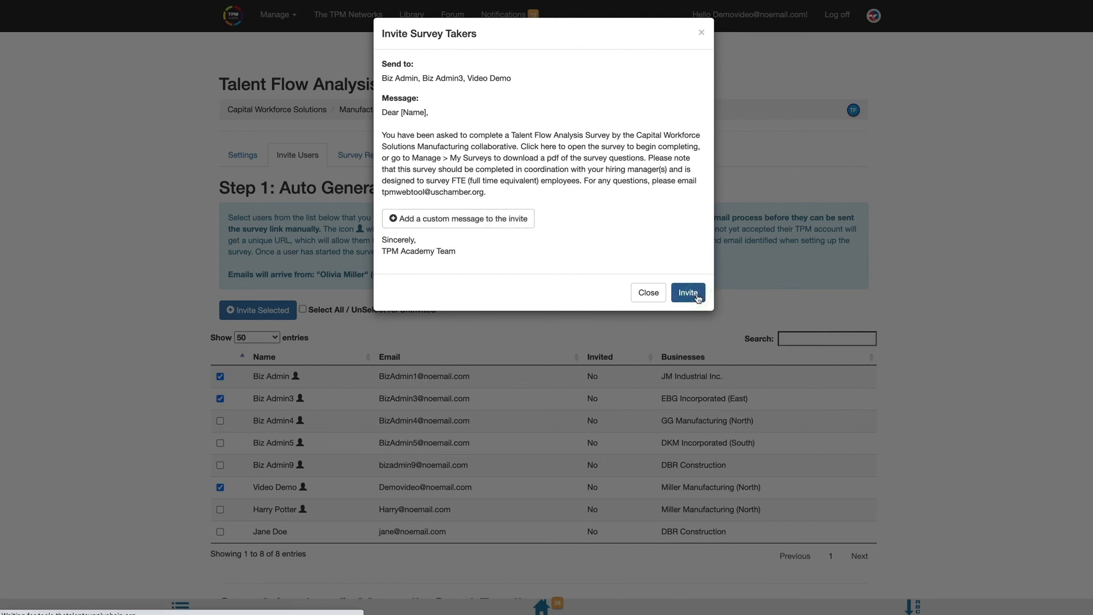